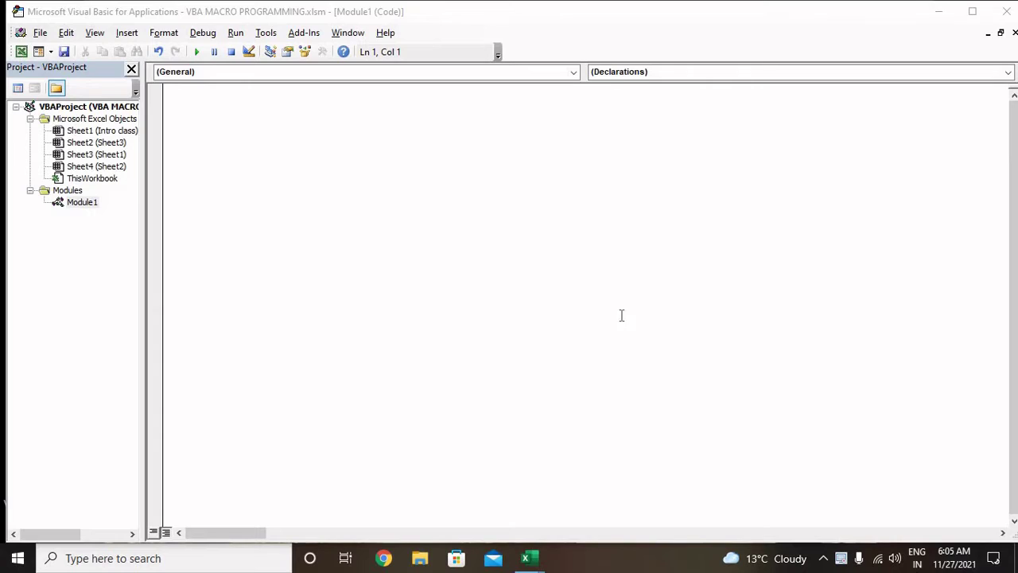
- Leave the empty Module1 code window and close the VBA editor to return to Sheet2
left_click(208, 138)
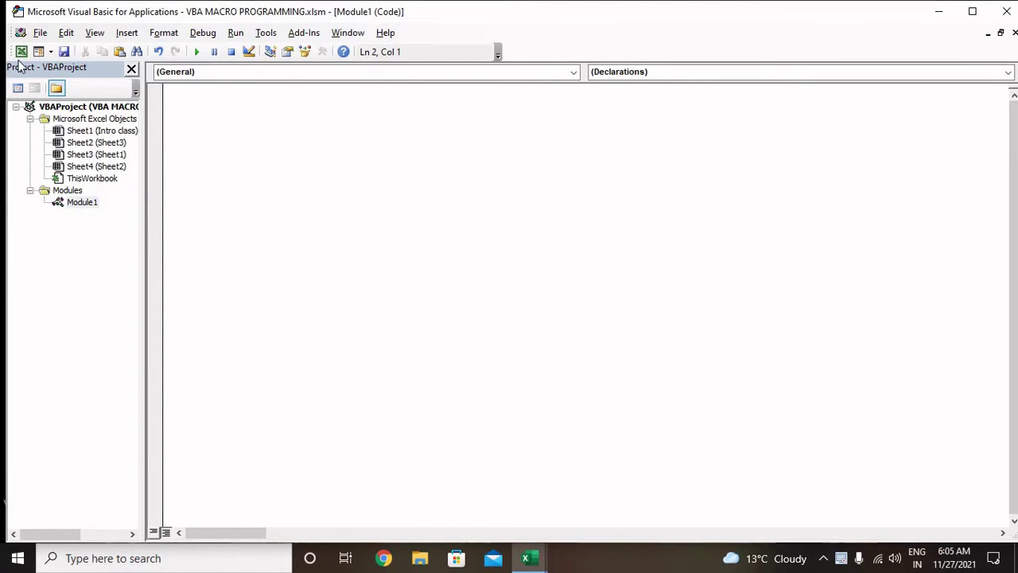
left_click(1006, 16)
- Select cell B4, reopen the Visual Basic editor and insert a blank UserForm1
left_click(252, 291)
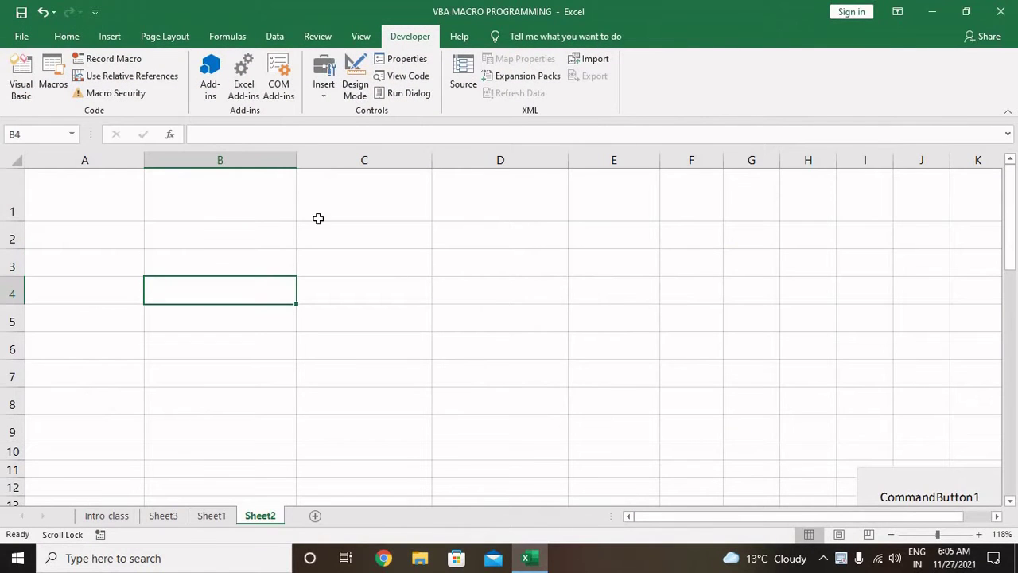
left_click(21, 75)
left_click(38, 63)
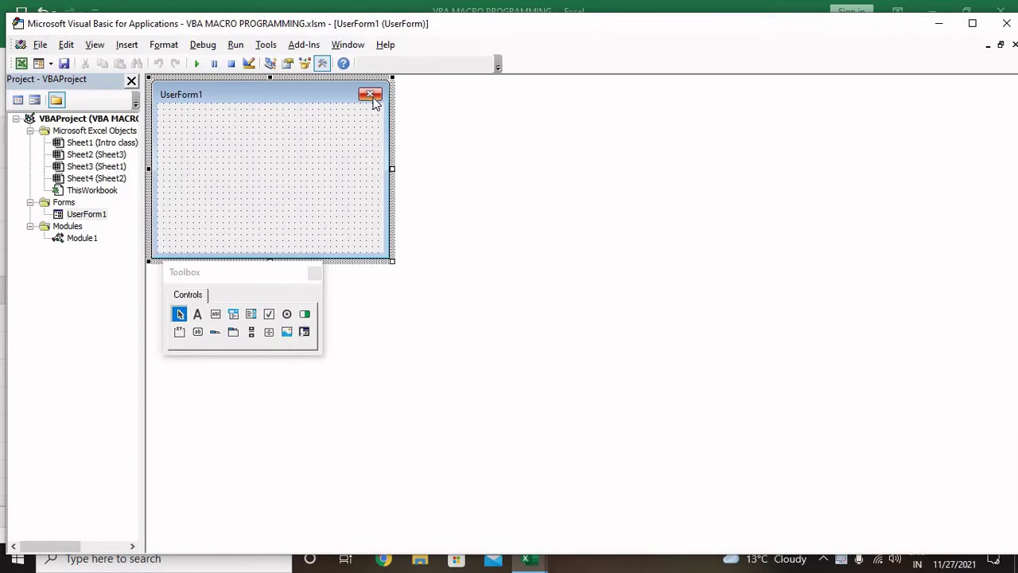
- Add a new Module2 to the project and reopen Module1's empty code window
double_click(84, 240)
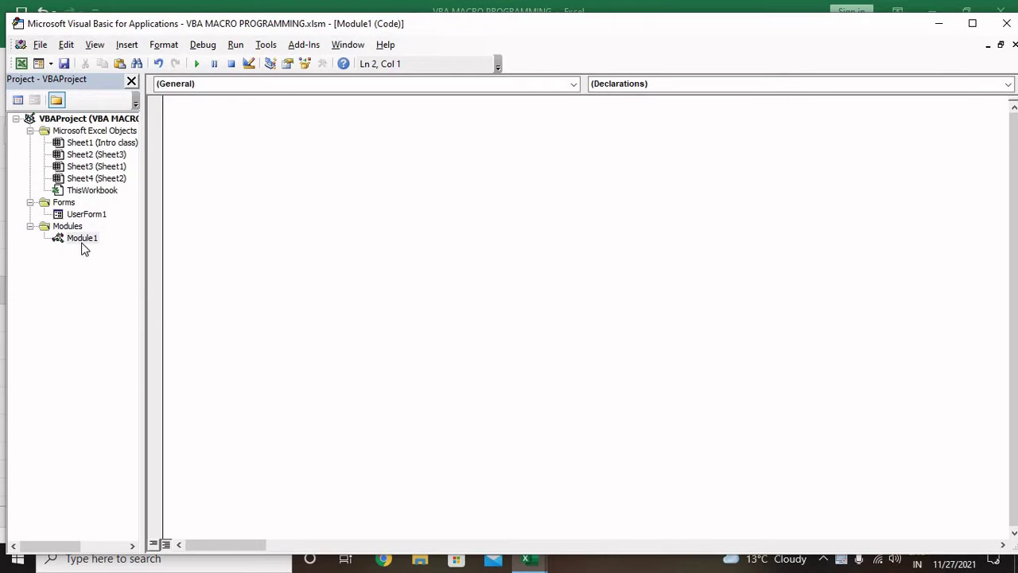
left_click(129, 45)
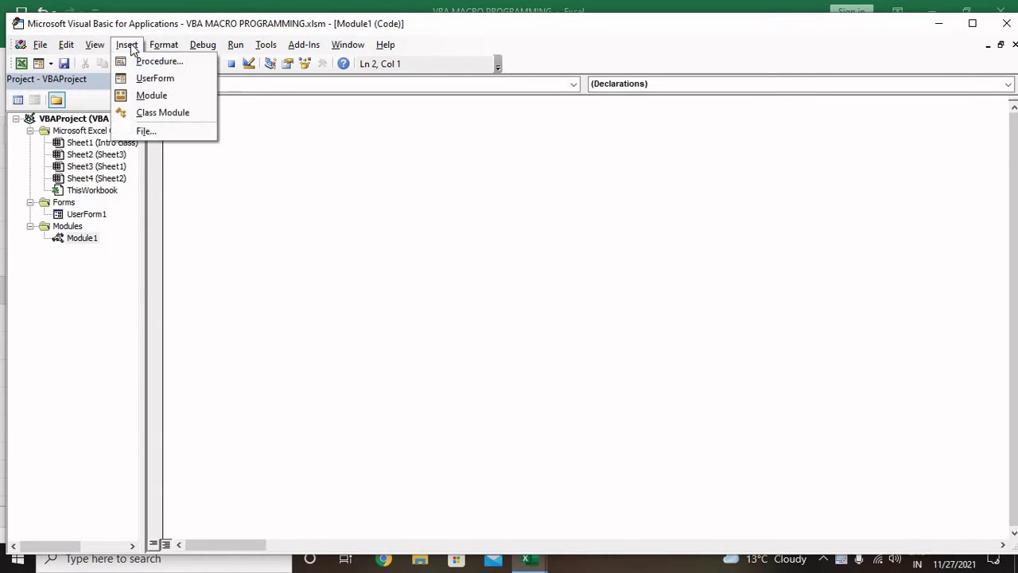
left_click(150, 96)
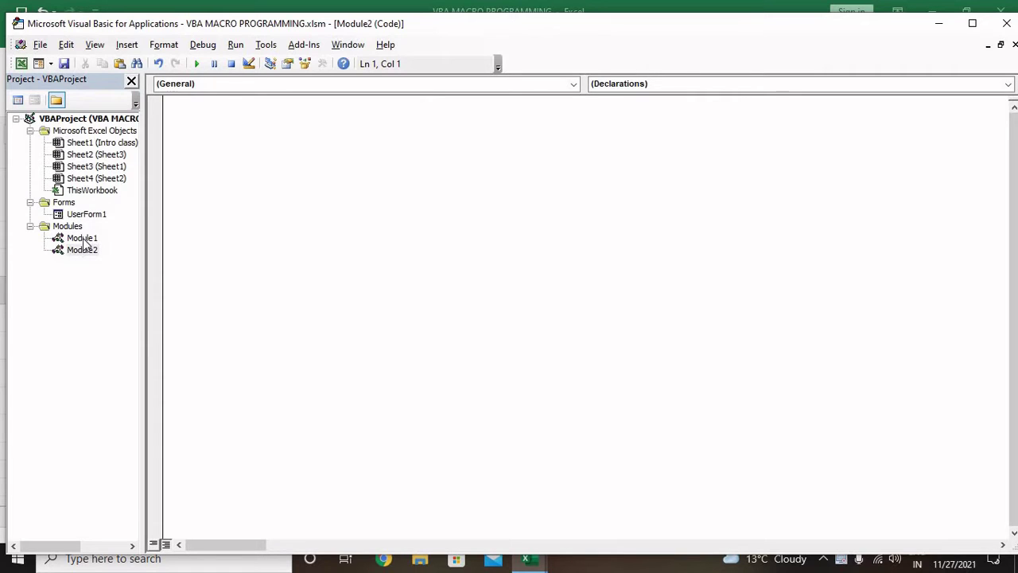
double_click(83, 239)
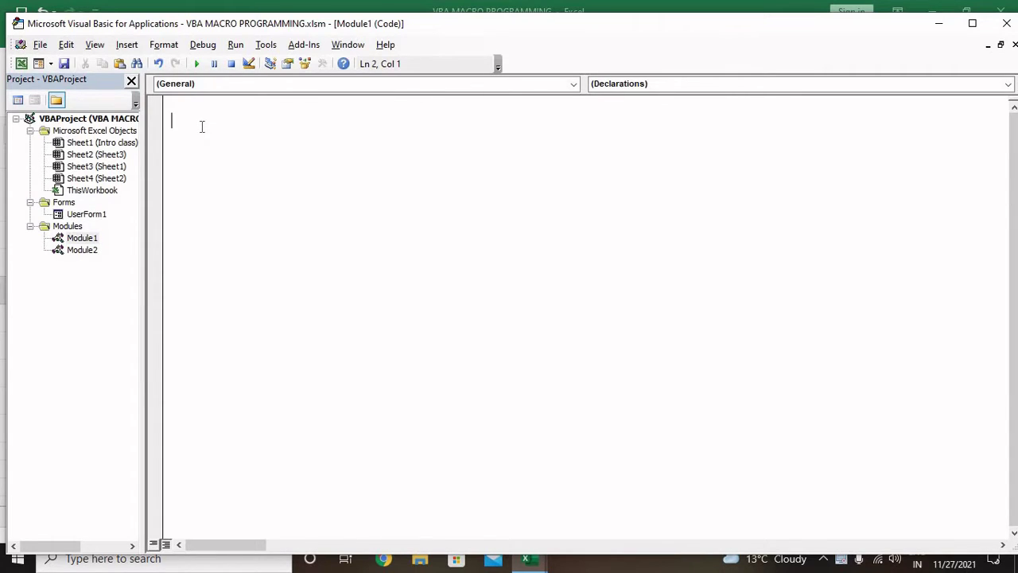
- Create the procedure Sub addserialnumbers() with End Sub, correcting the misspelled name
type("s")
type("ub ")
type("ad")
key("BackSpace")
type("dd")
type("serrialnu")
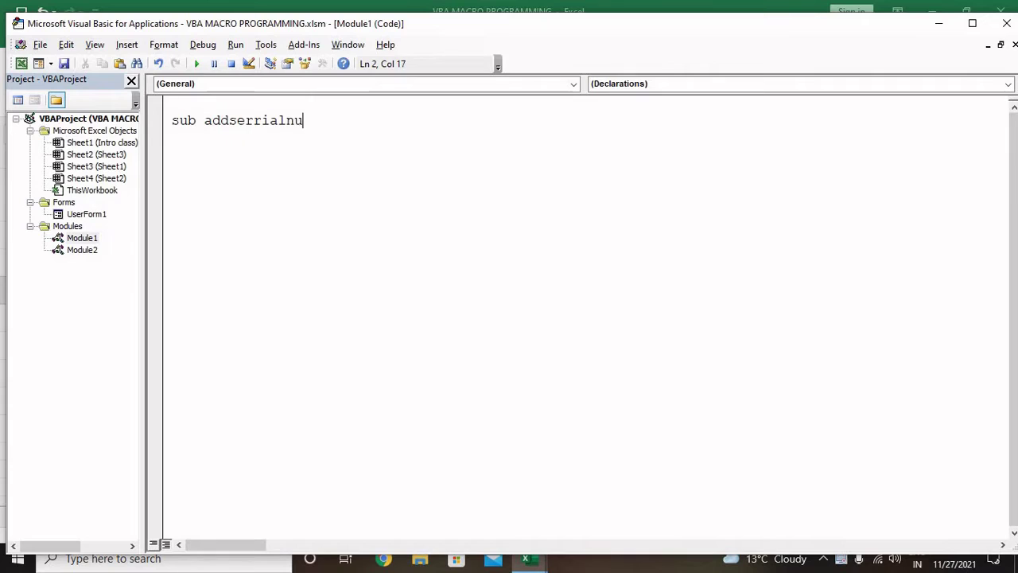
type("mber")
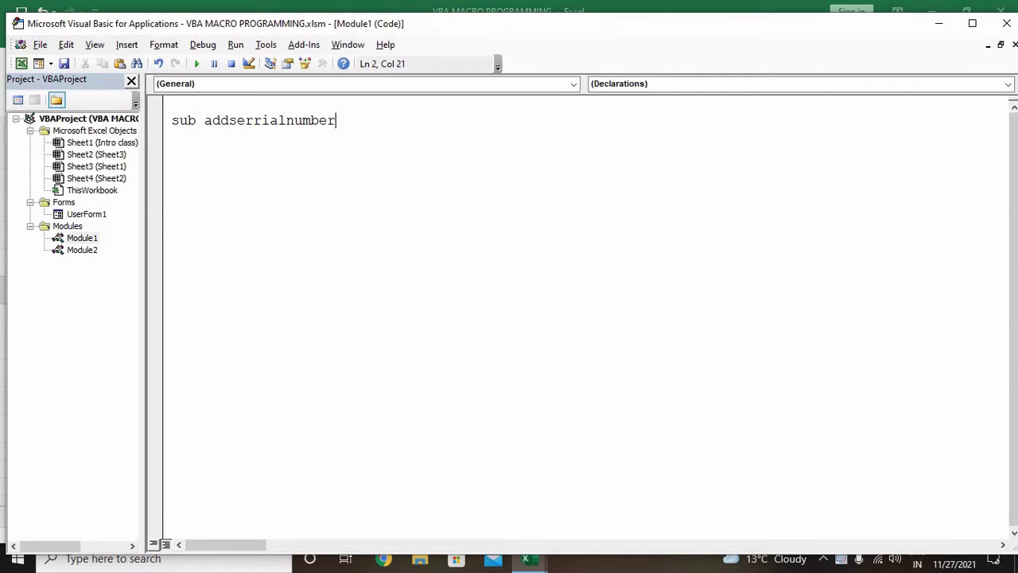
type("s()")
key("Left")
key("Left")
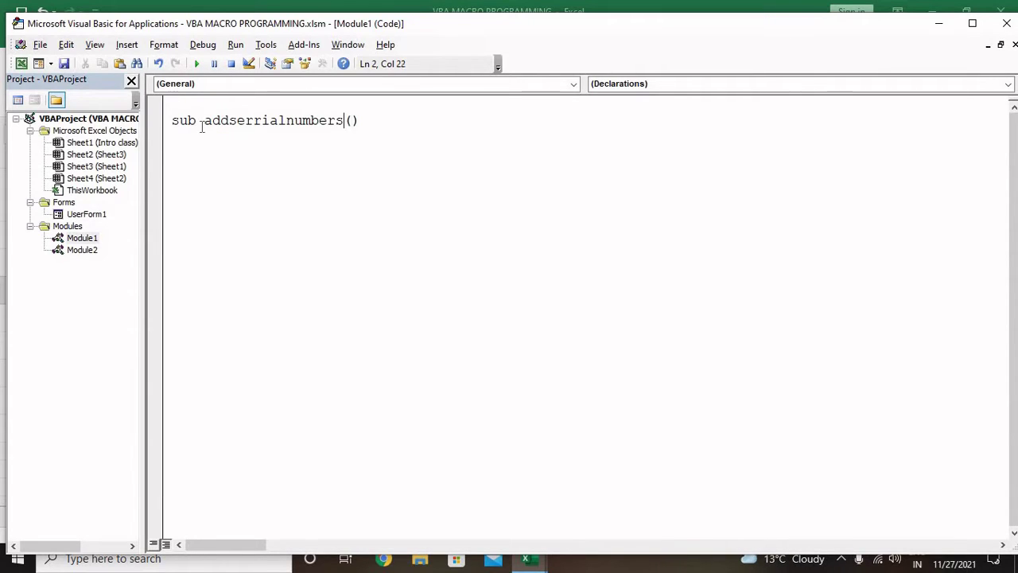
key("Left")
key("Left")
key("Left")
key("Left")
key("Left")
key("BackSpace")
left_click(377, 125)
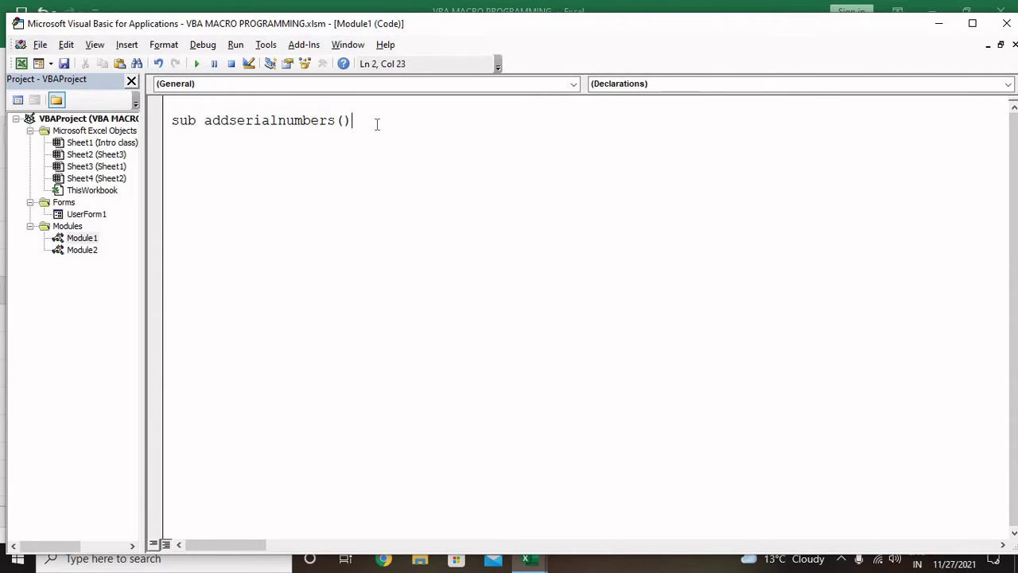
key("Return")
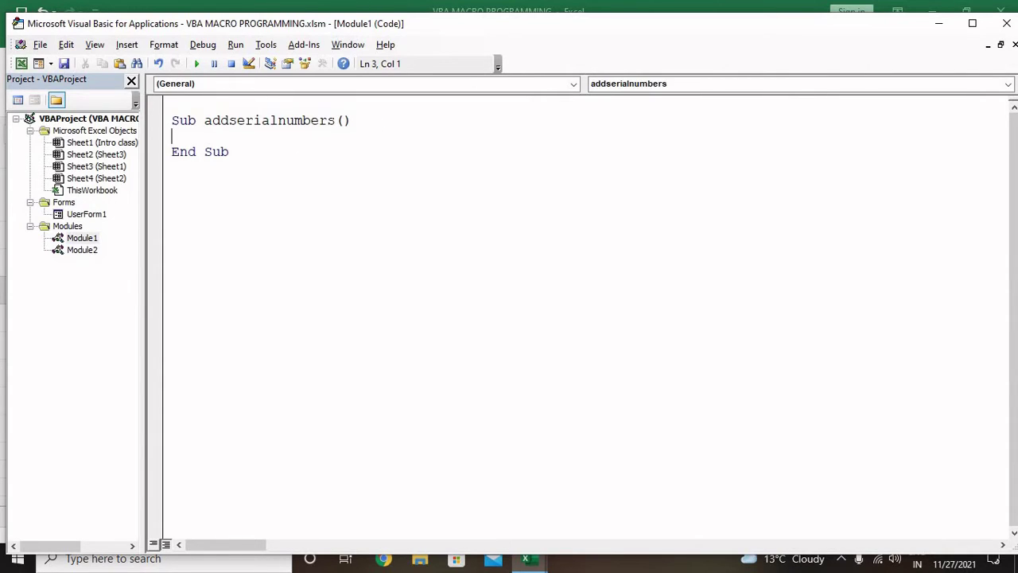
- Declare Dim i As Integer and add On Error GoTo Last
type("dim i ")
type("as int")
key("Return")
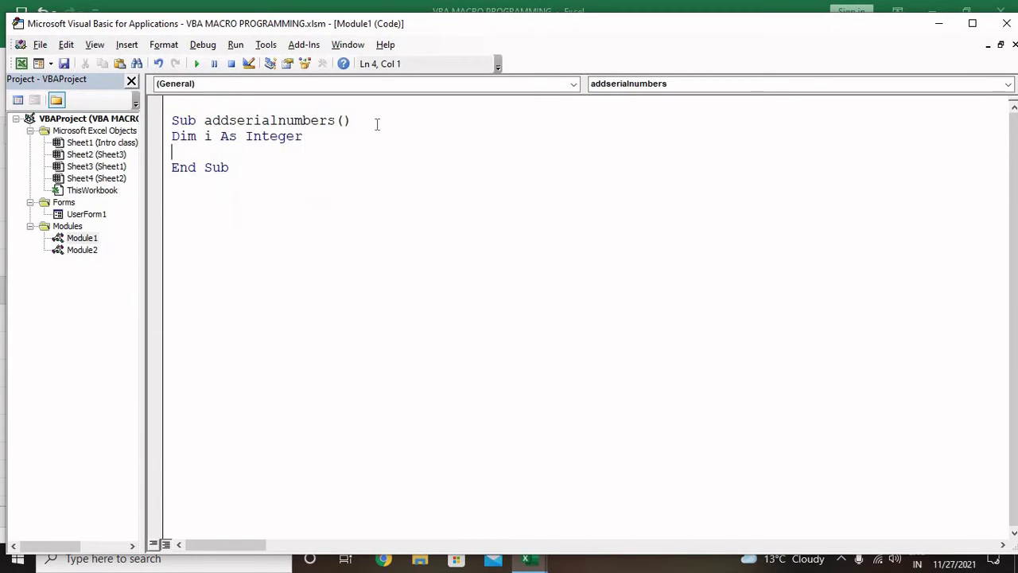
type("on e")
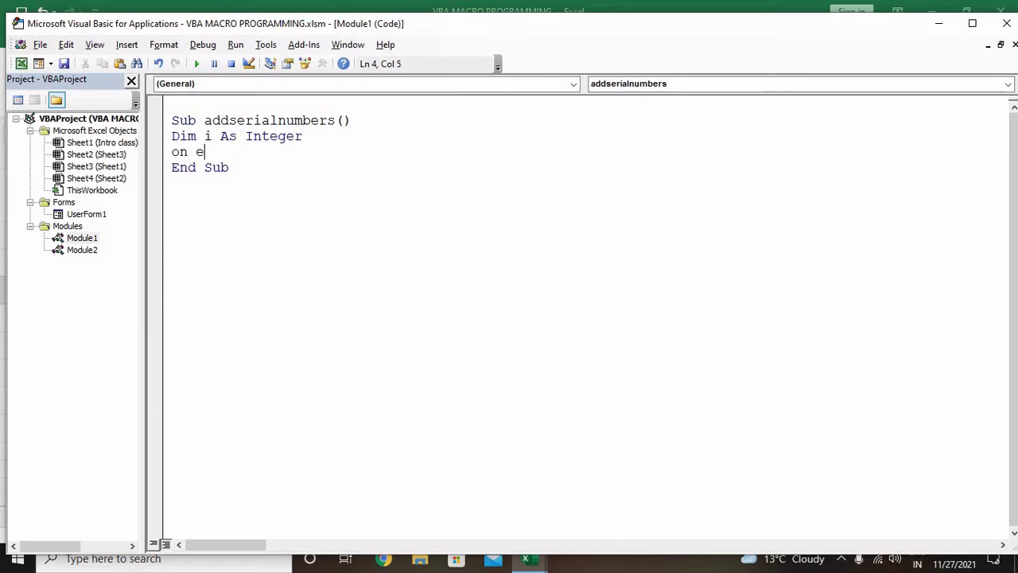
type("rror goto")
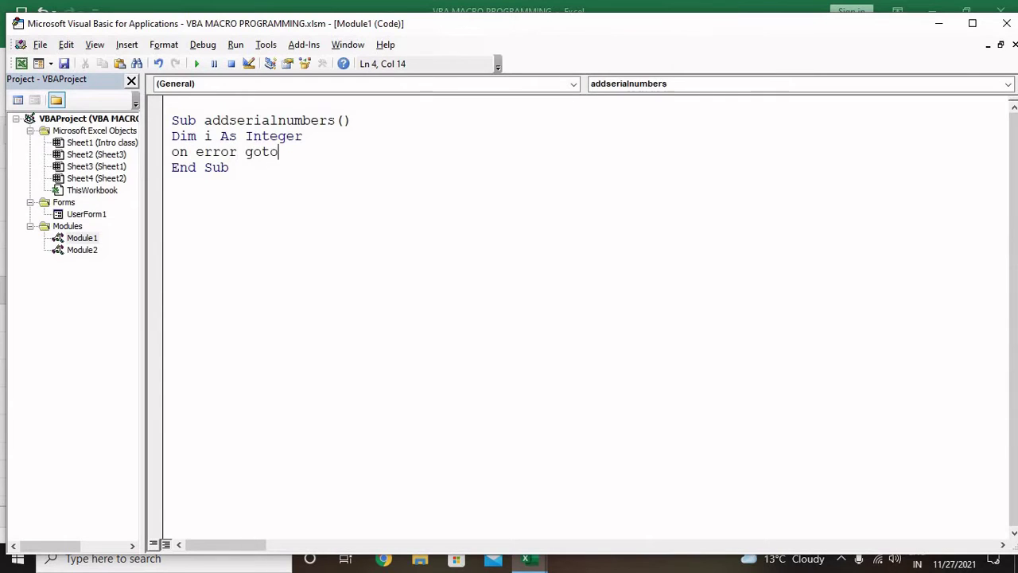
type(" last")
key("Return")
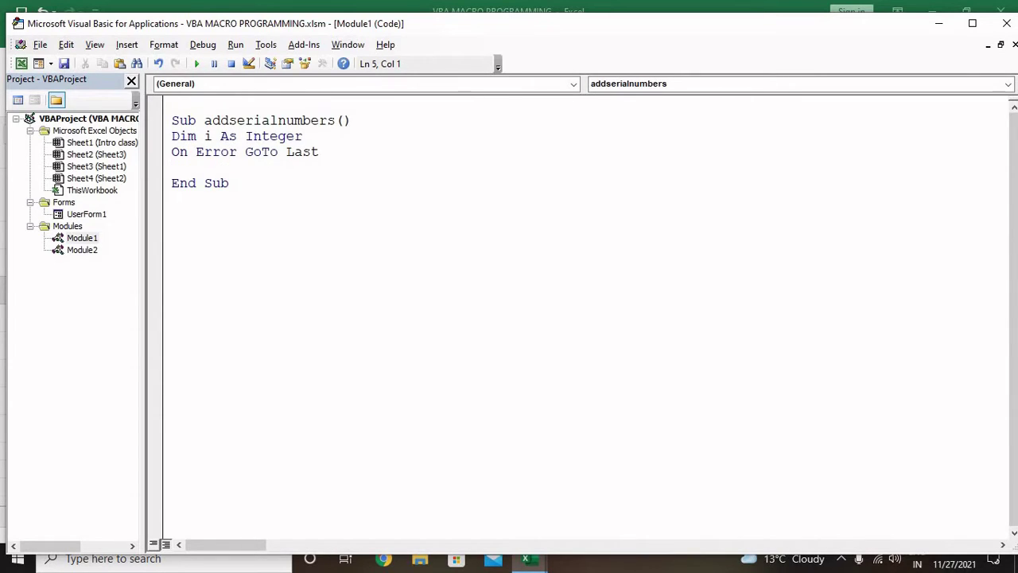
- Write i = InputBox("Enter Value", "Enter Serial Number"), fixing the capitalization and spelling
type("i=i")
type("nputb")
type("ox(\"e")
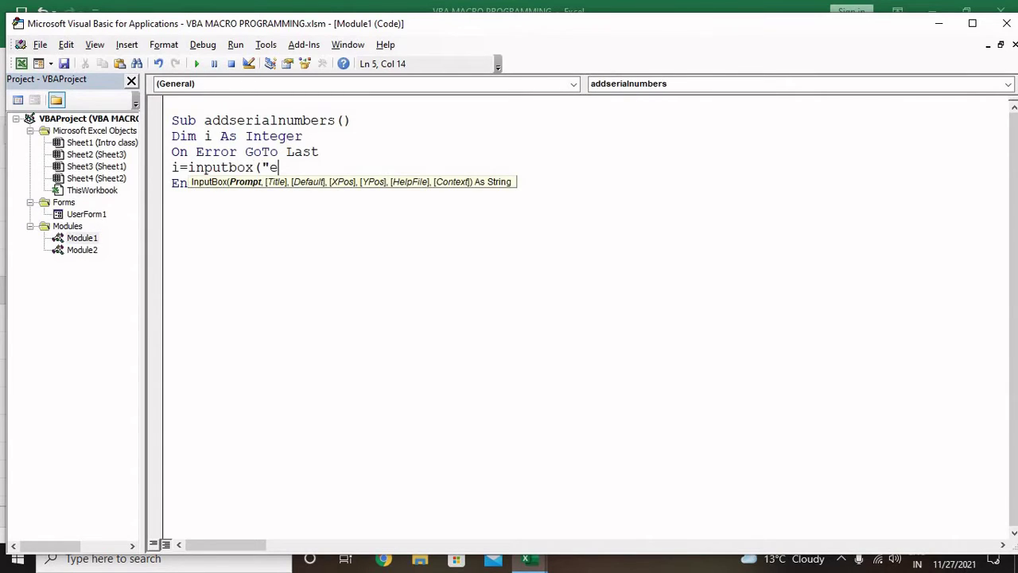
type("nter value")
key("BackSpace")
type("E")
key("Delete")
type("Value\"")
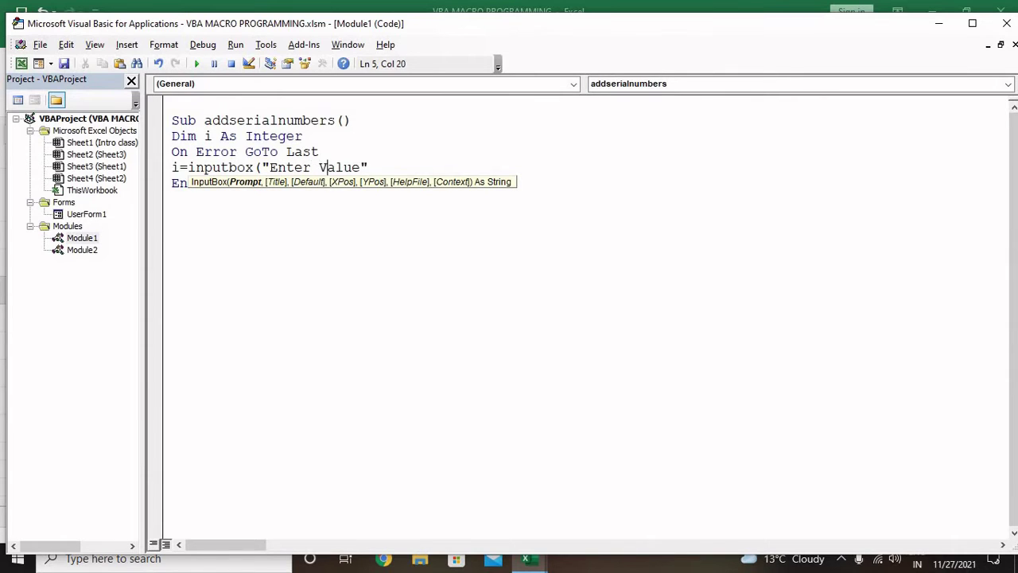
type(",")
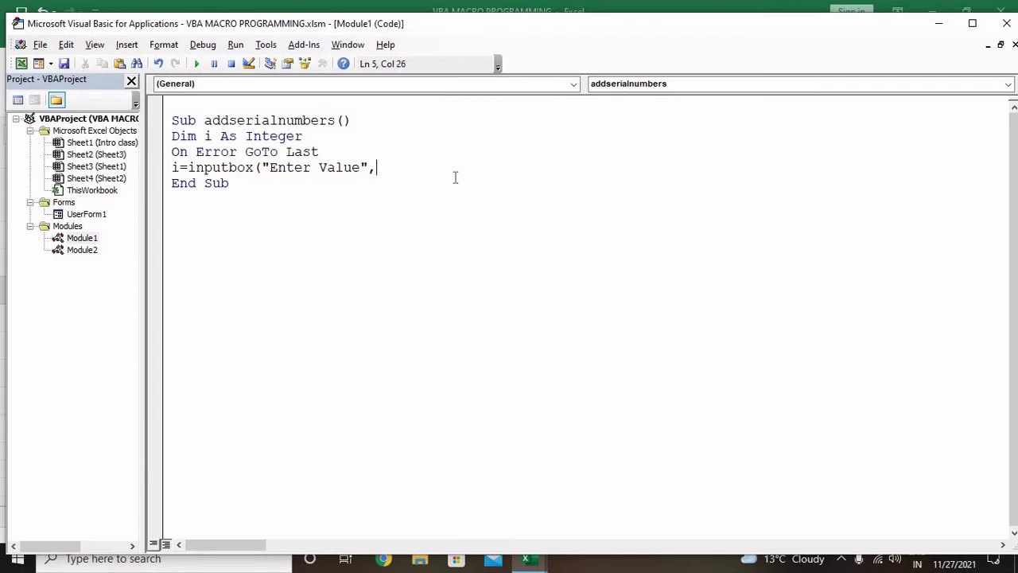
type("\"ent")
type("er")
left_click(409, 167)
key("BackSpace")
type("Enter ")
type("srial ")
type("Number")
key("Left")
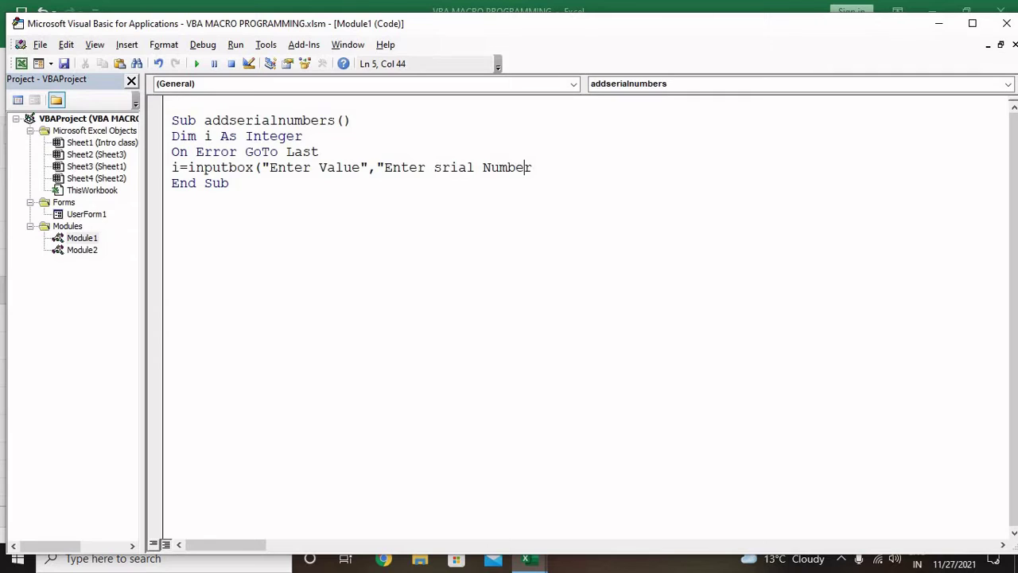
key("BackSpace")
key("BackSpace")
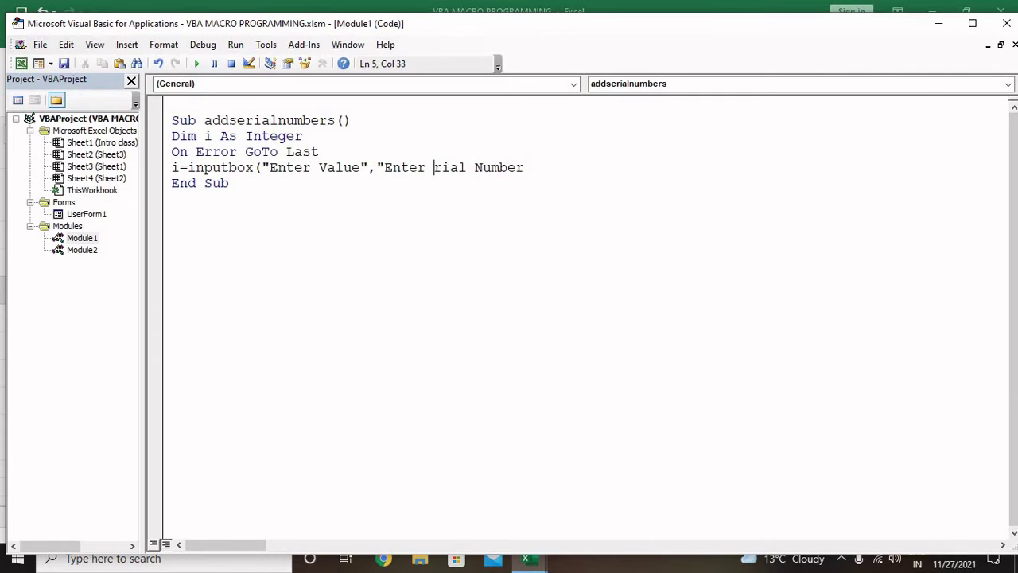
type("Ser")
key("Right")
key("Right")
key("Right")
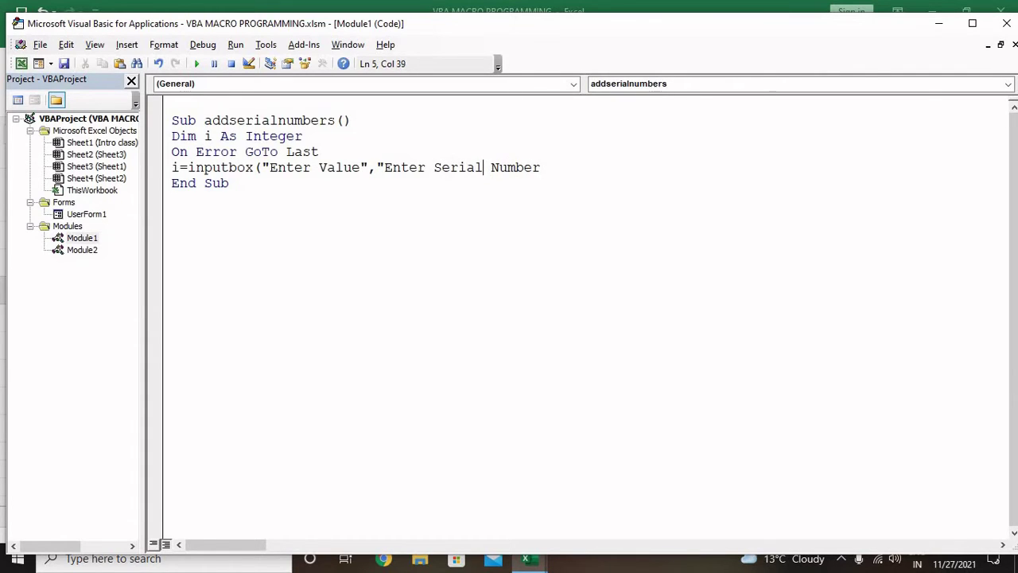
key("Right")
key("Right")
key("Right")
- Close the InputBox line, then add For i = 1 To i and ActiveCell.Value = i
type("\"")
key("Return")
type("fo")
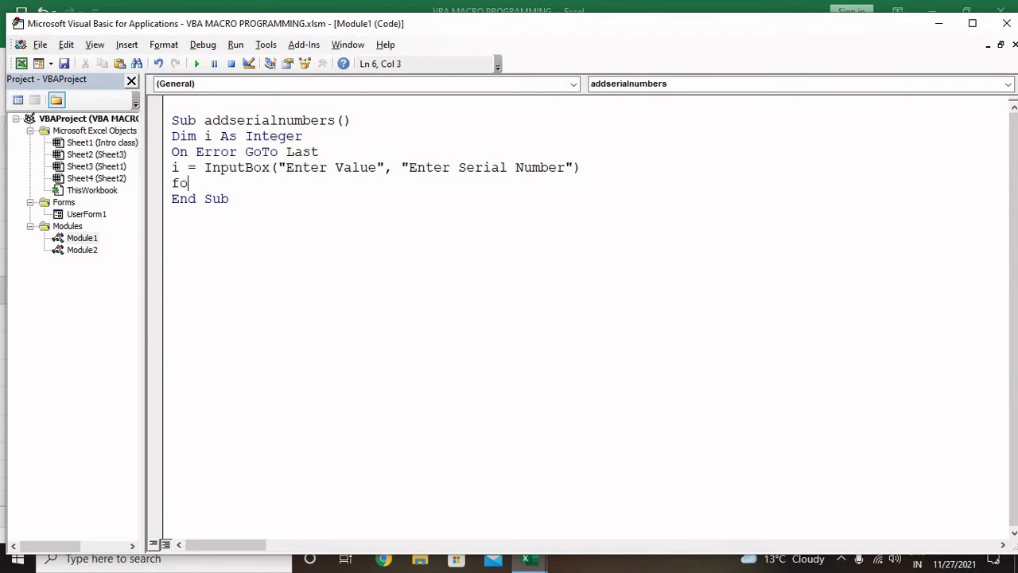
type("r i=")
type("1 to i")
key("Return")
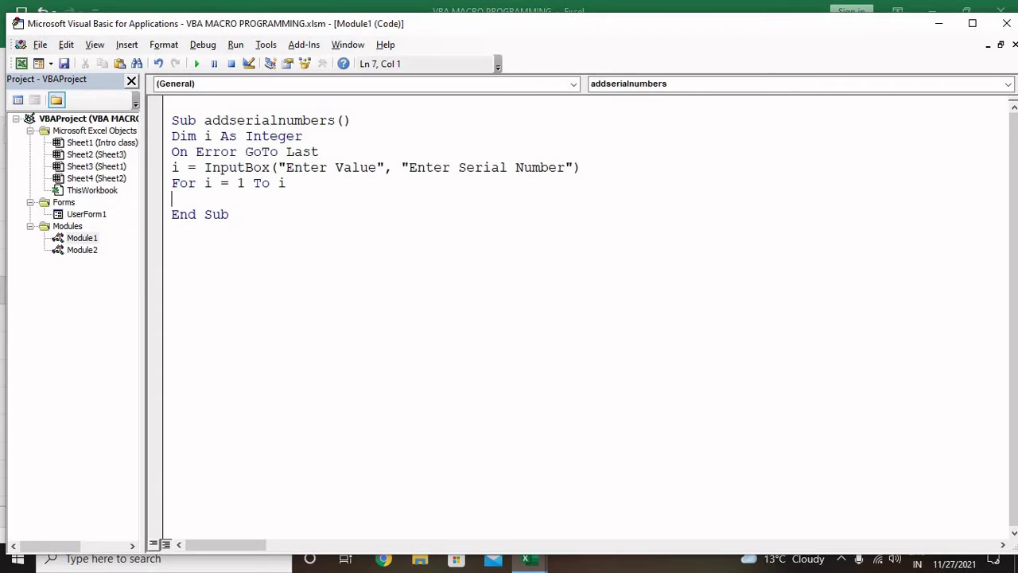
type("act")
type("ive")
type("cell.value")
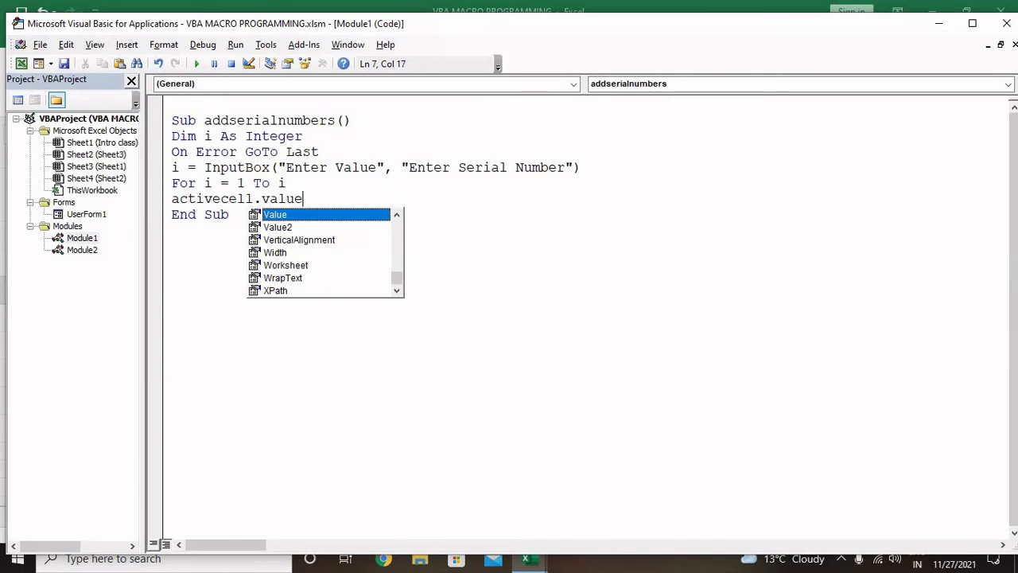
type("=")
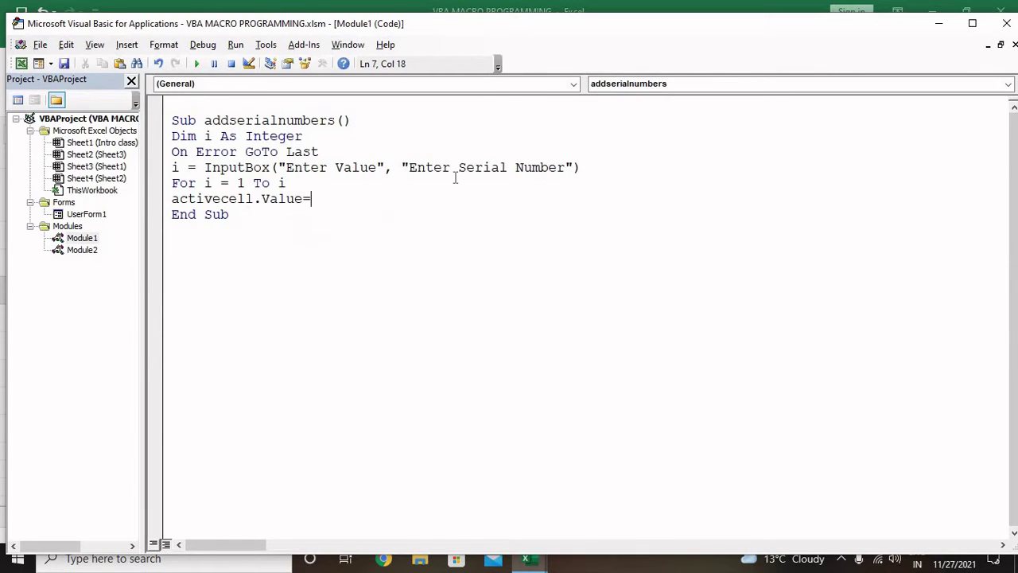
type("i")
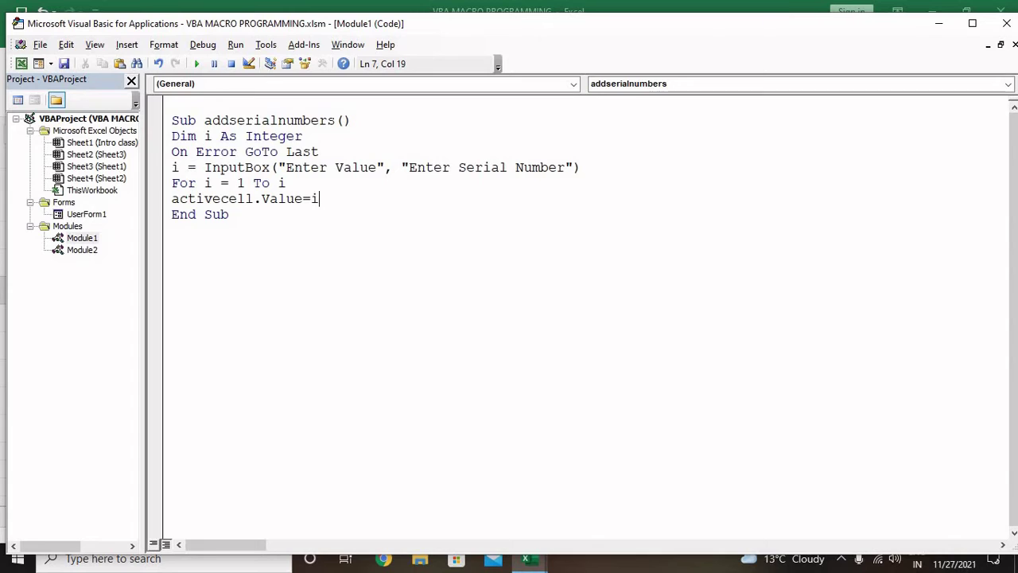
key("Return")
- Add ActiveCell.Offset(1, 0).Activate, Next i, and the last: Exit Sub line
type("a")
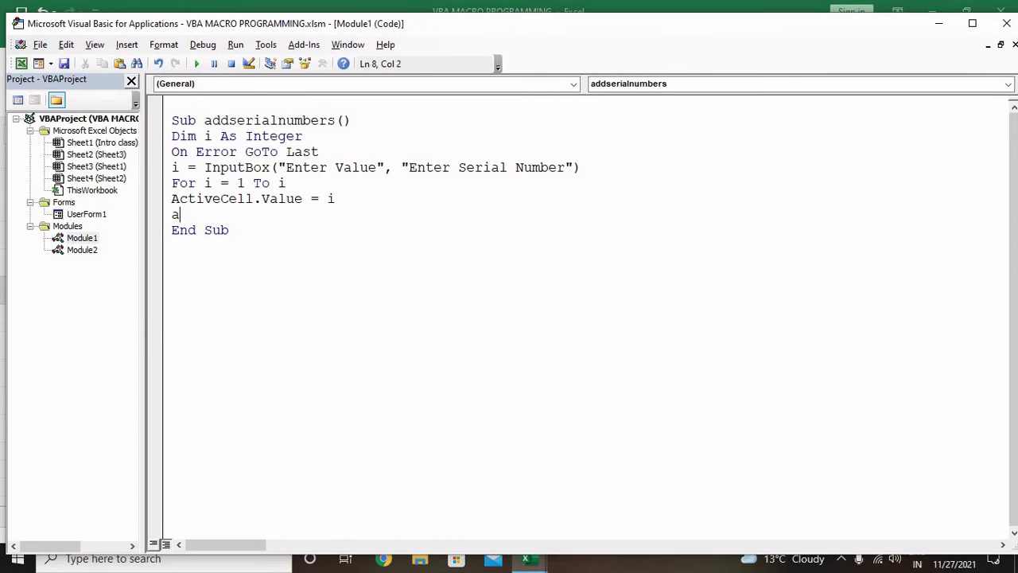
type("ctive")
type("cell.")
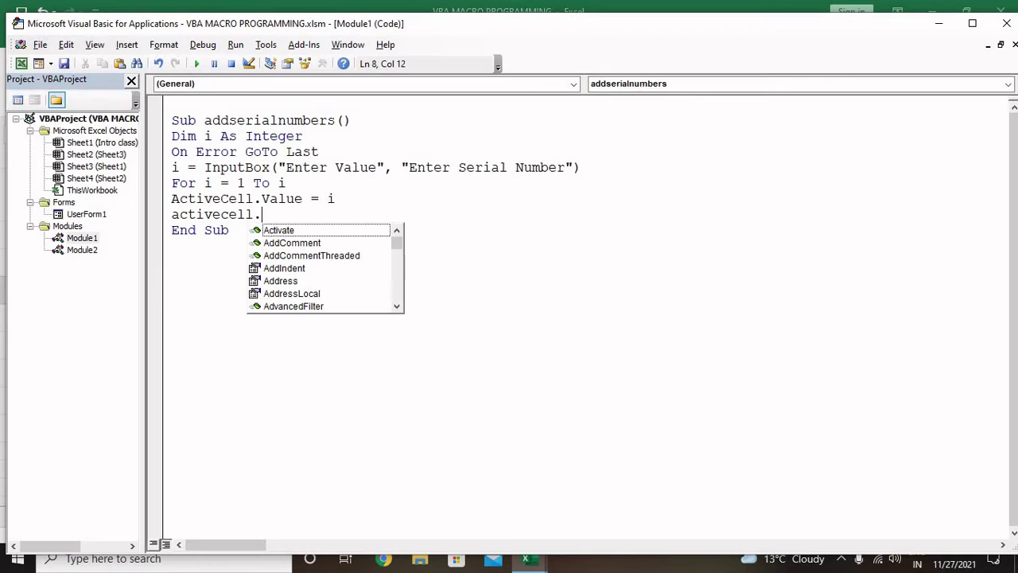
type("offset")
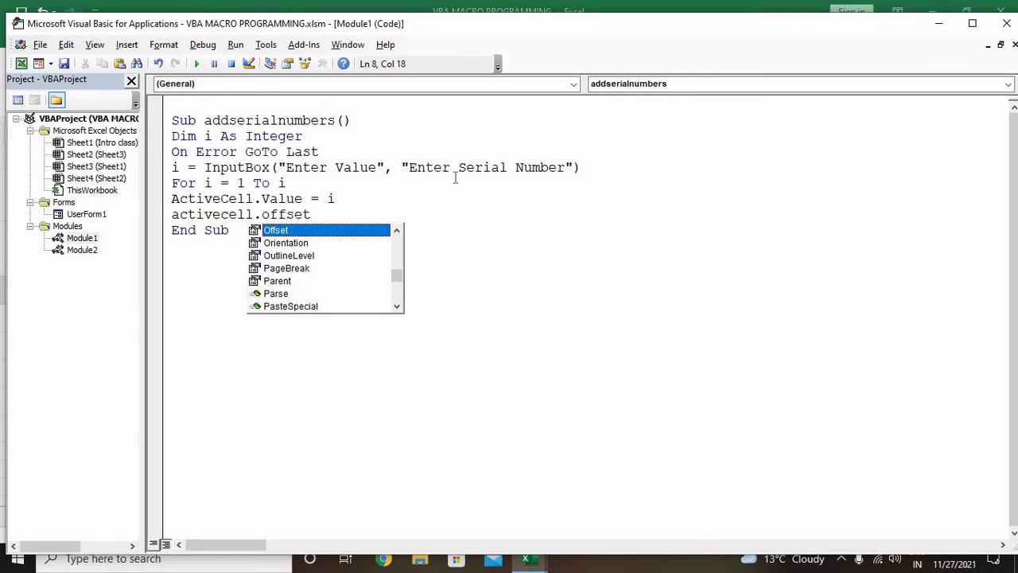
type("(")
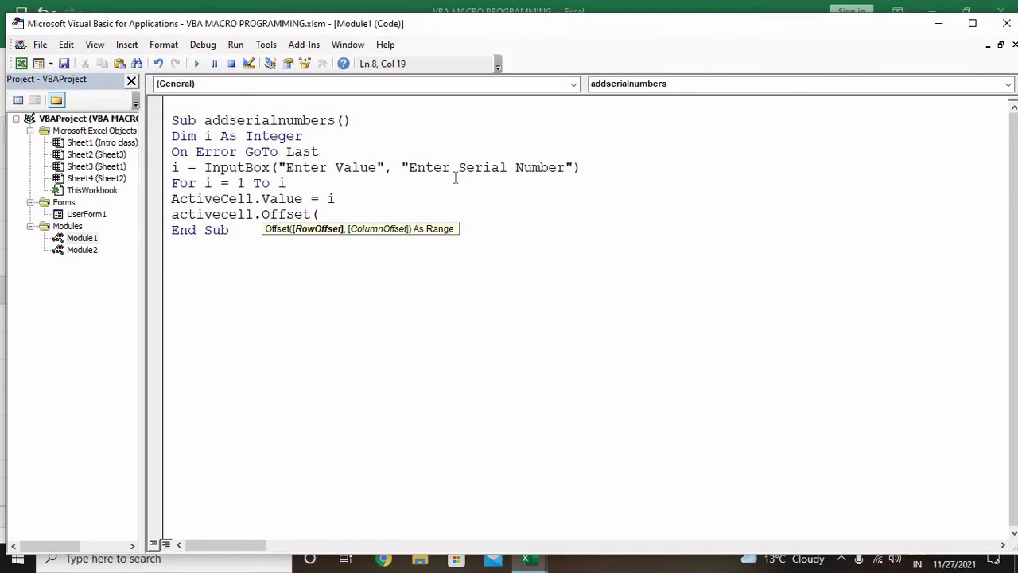
type("1")
type(",0")
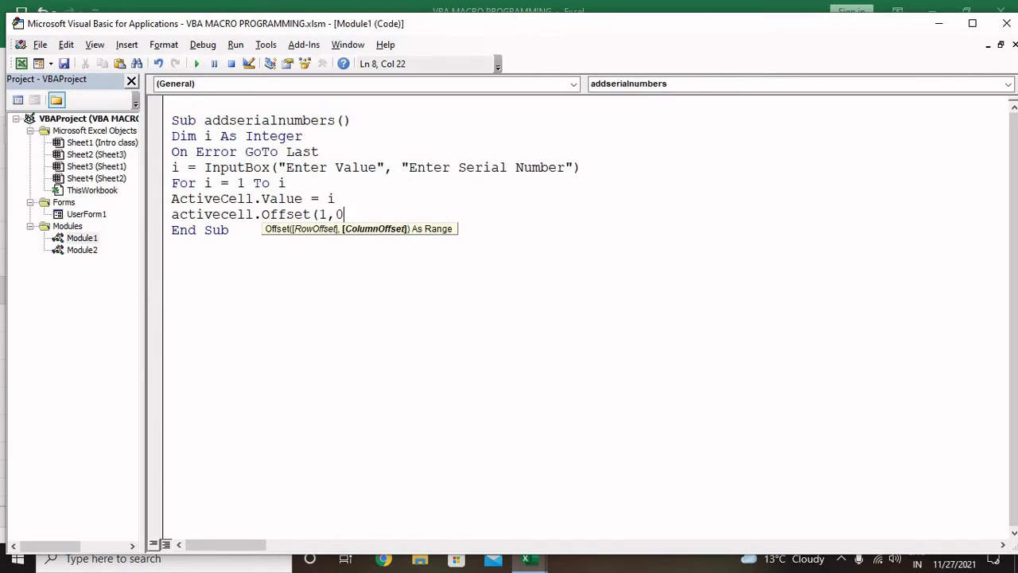
type(")")
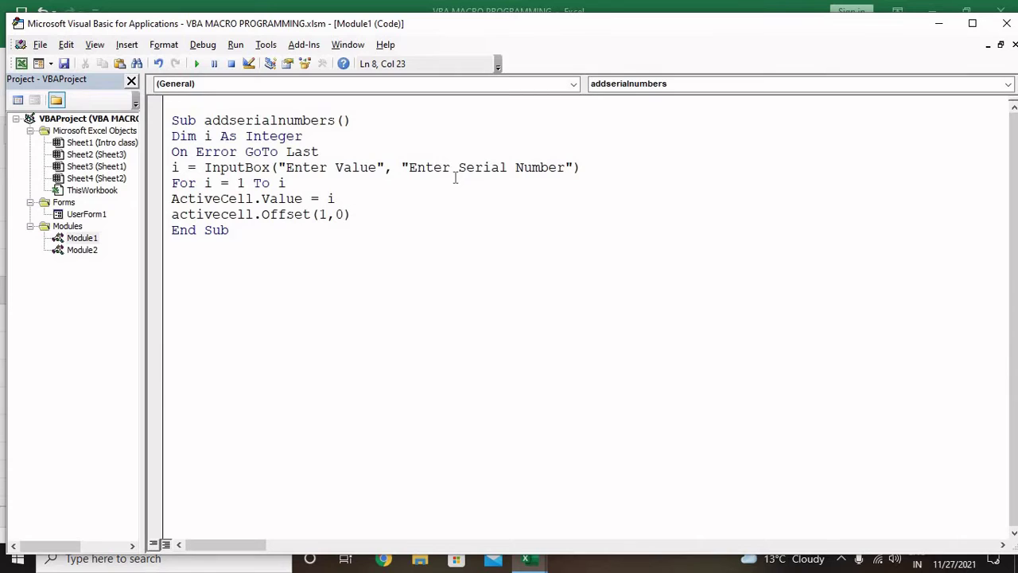
type(".activ")
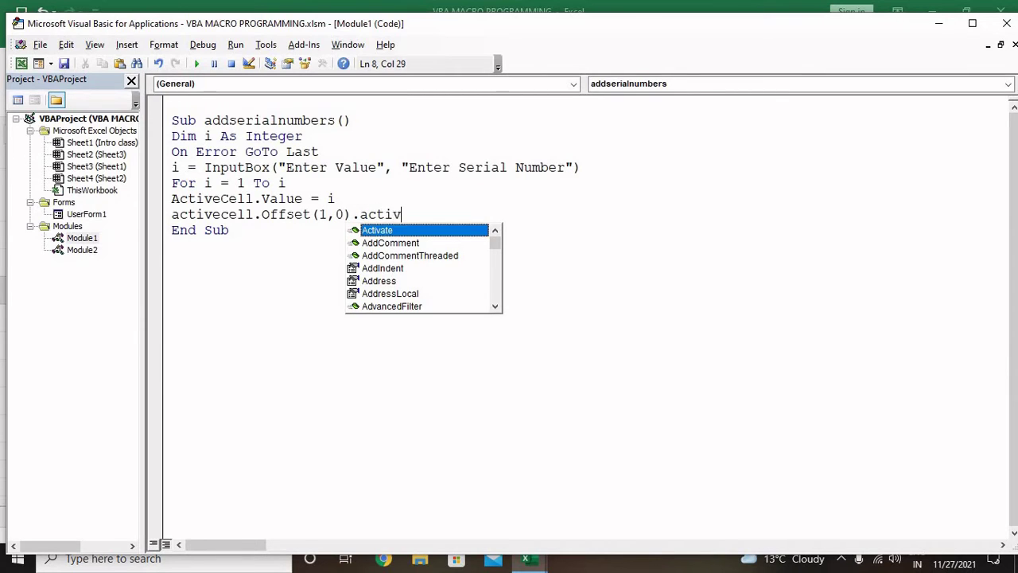
type("ate")
key("Return")
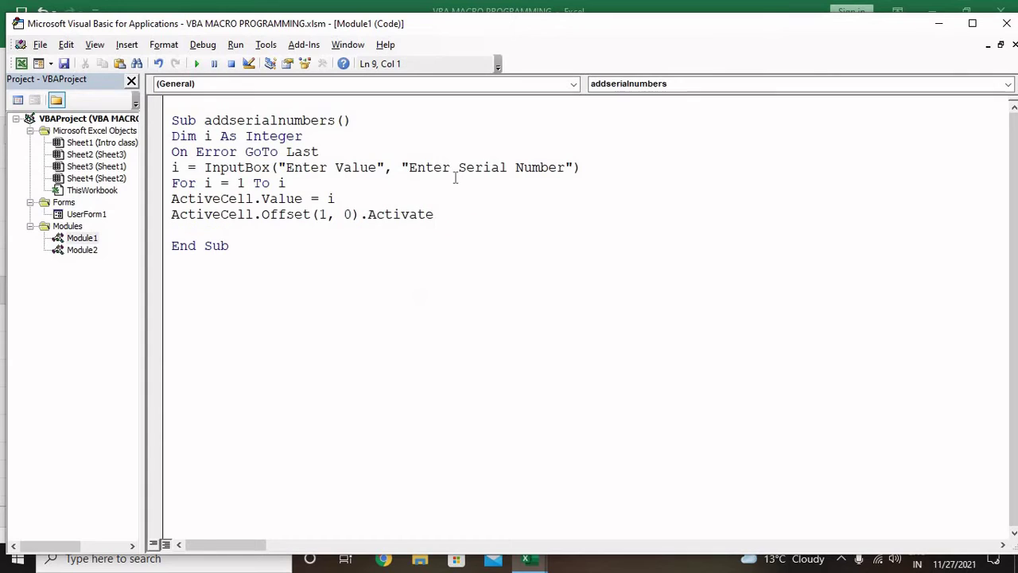
type("next ")
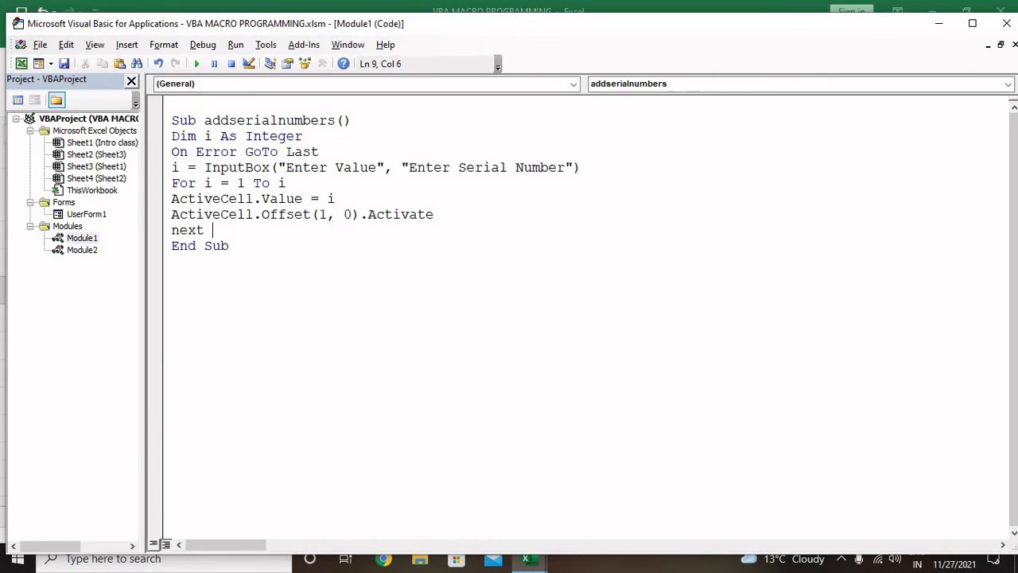
type("i")
key("Return")
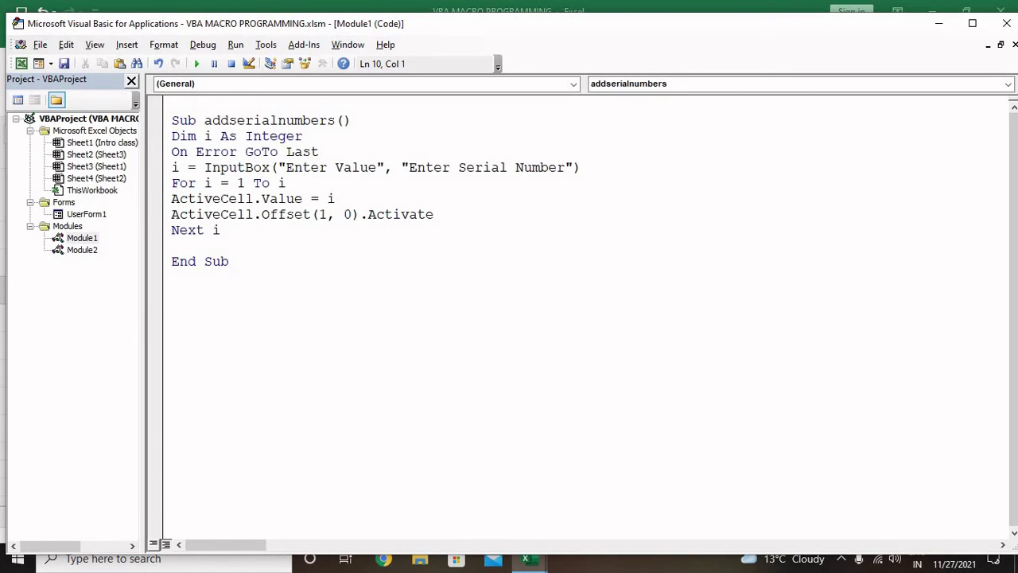
type("l")
type("ast:e")
type("xit sub")
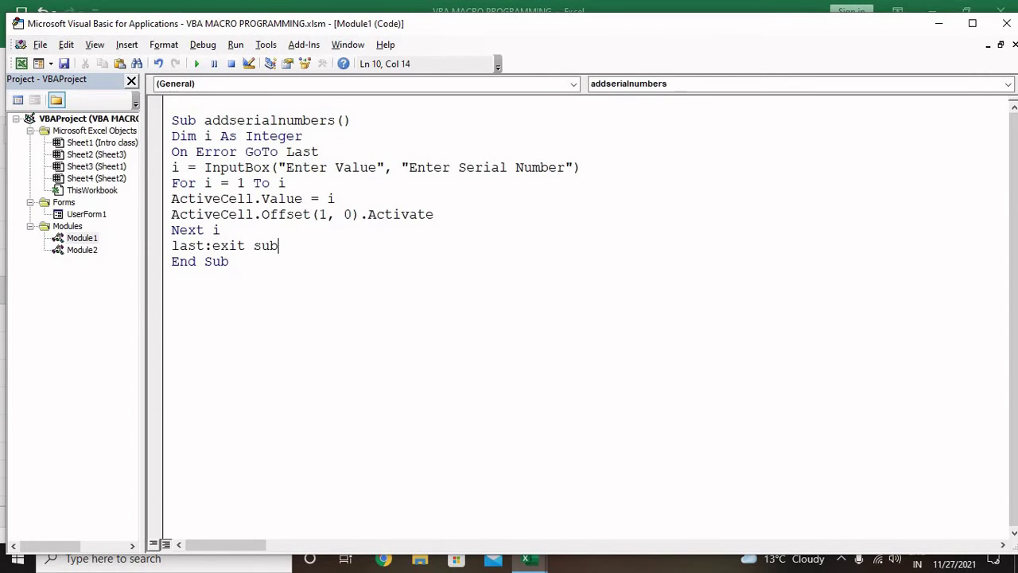
key("Up")
key("Up")
key("Up")
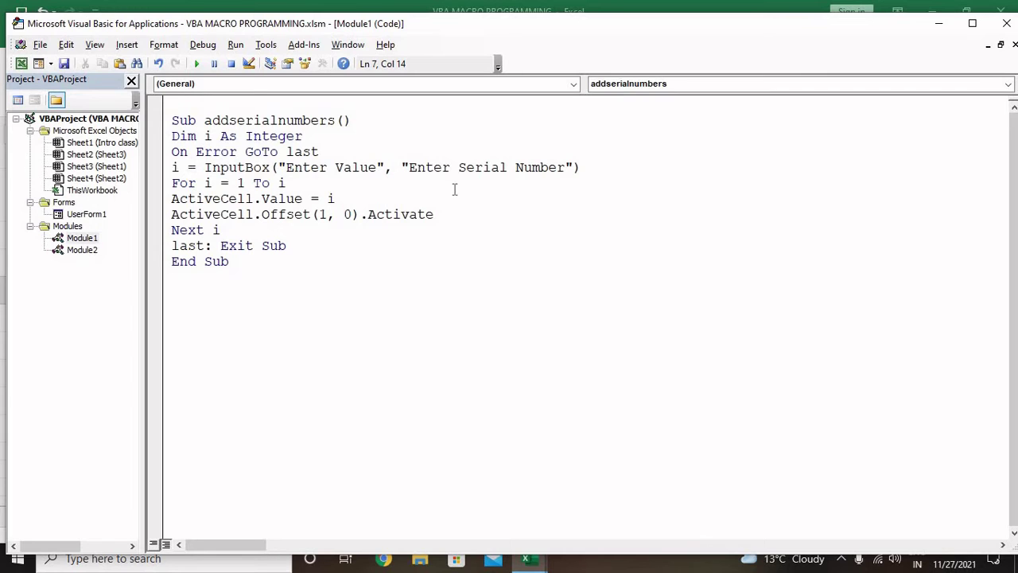
left_click(240, 219)
- Run the addserialnumbers macro with a count of 10
left_click(253, 245)
key("F5")
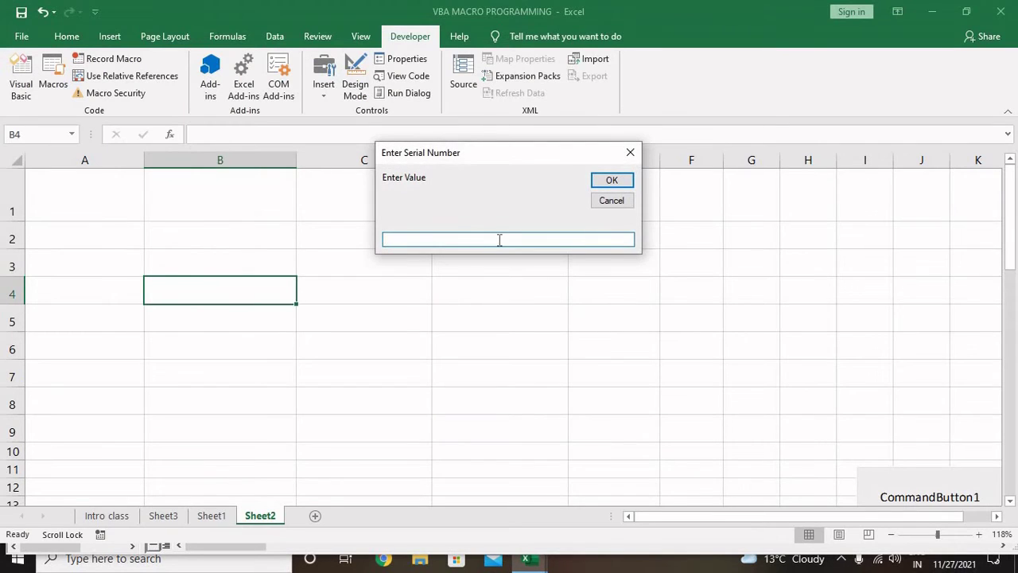
type("10")
left_click(612, 180)
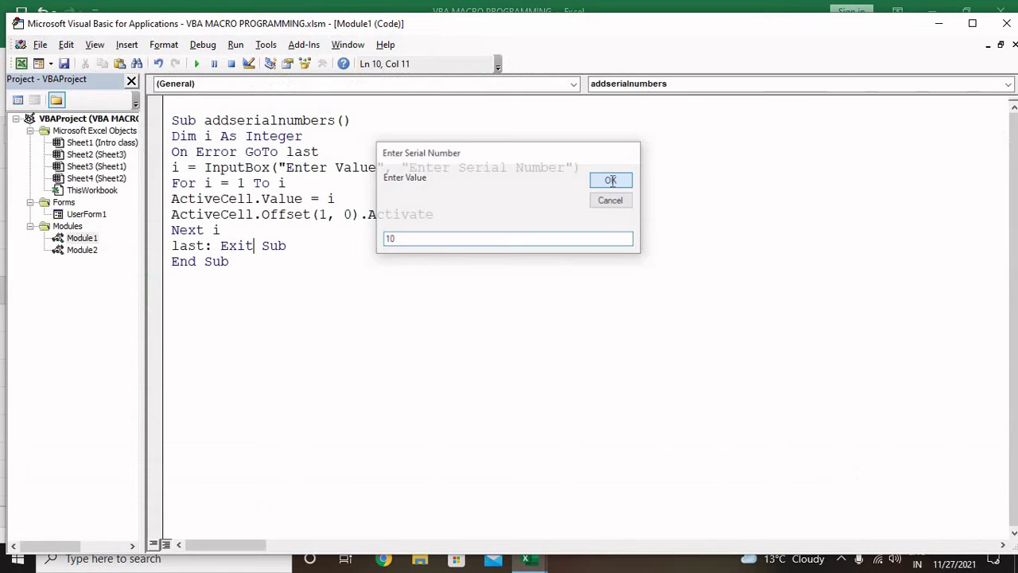
- Clear the generated serial numbers from column B on Sheet2
key("alt+F11")
left_click_drag(256, 187, 259, 357)
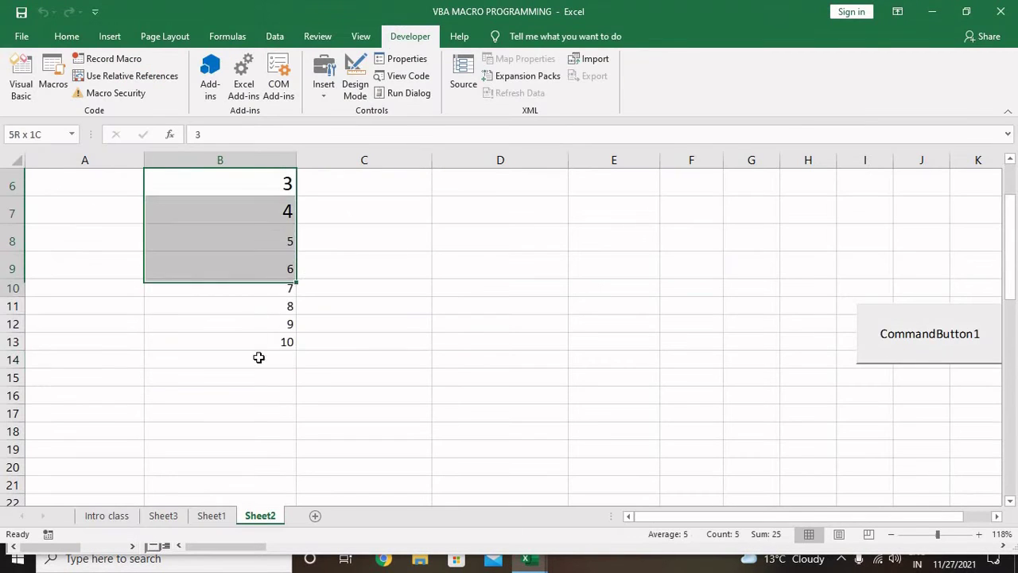
scroll(260, 358, "up", 2)
left_click_drag(260, 294, 287, 437)
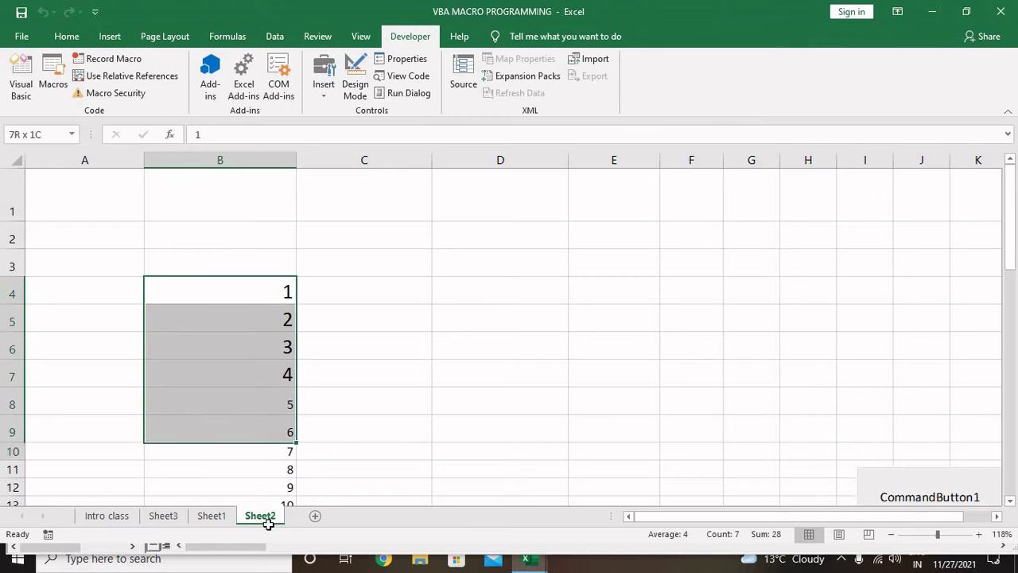
key("Delete")
scroll(214, 394, "up", 1)
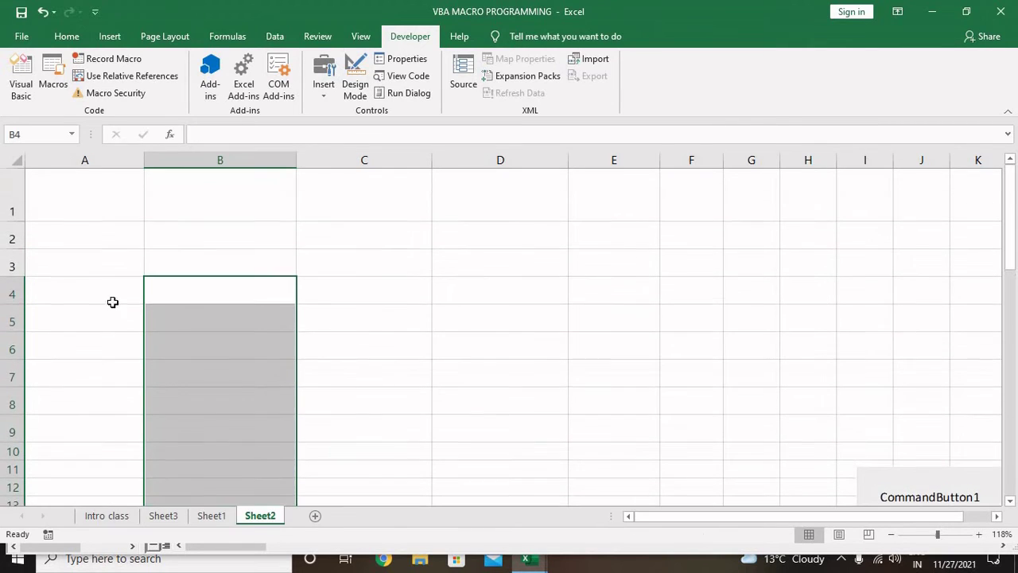
left_click(216, 214)
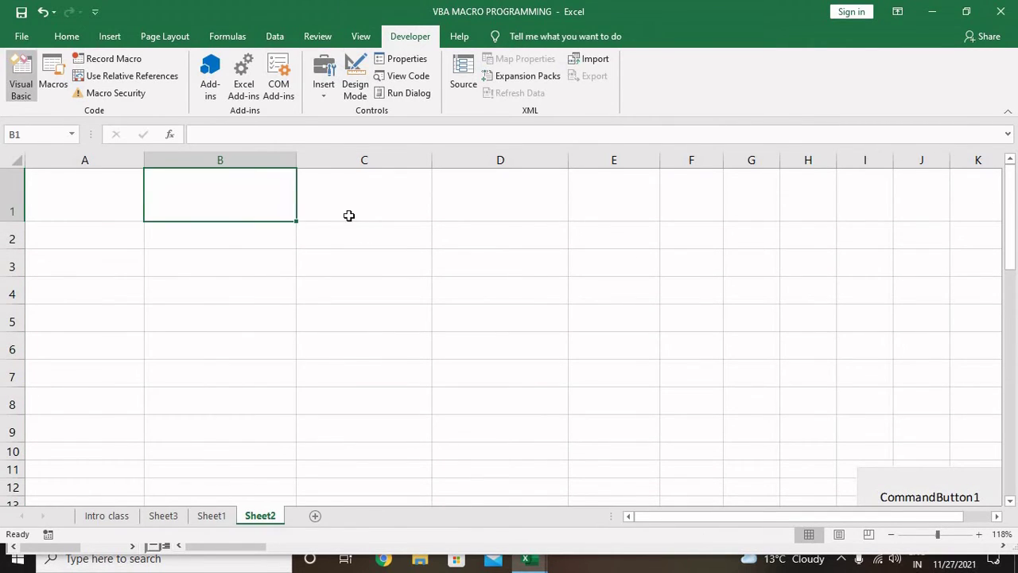
- Rerun the macro with 10 and clear the new numbers from column B
key("alt+Tab")
left_click(377, 214)
key("F5")
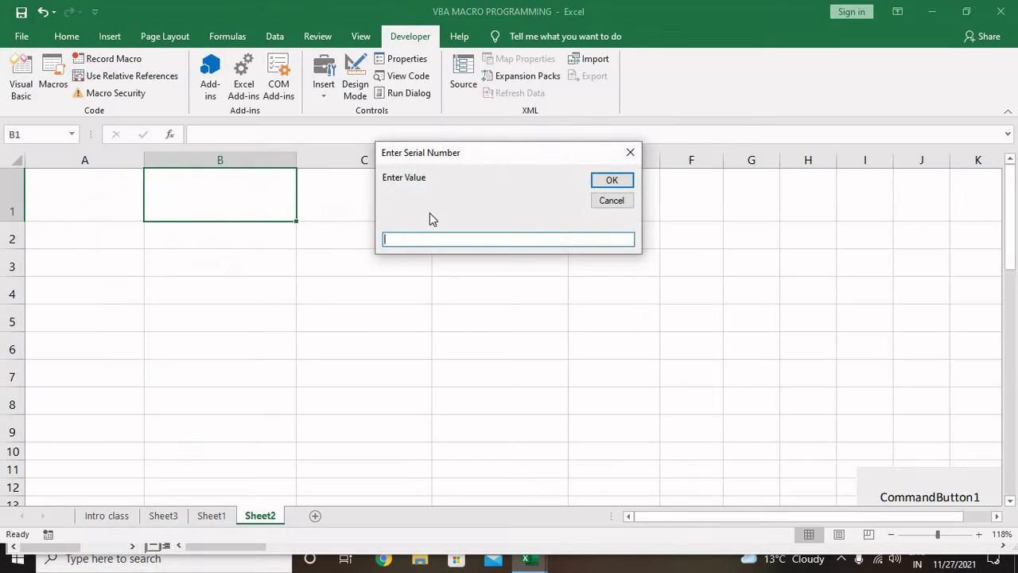
type("10")
left_click(607, 194)
key("alt+Tab")
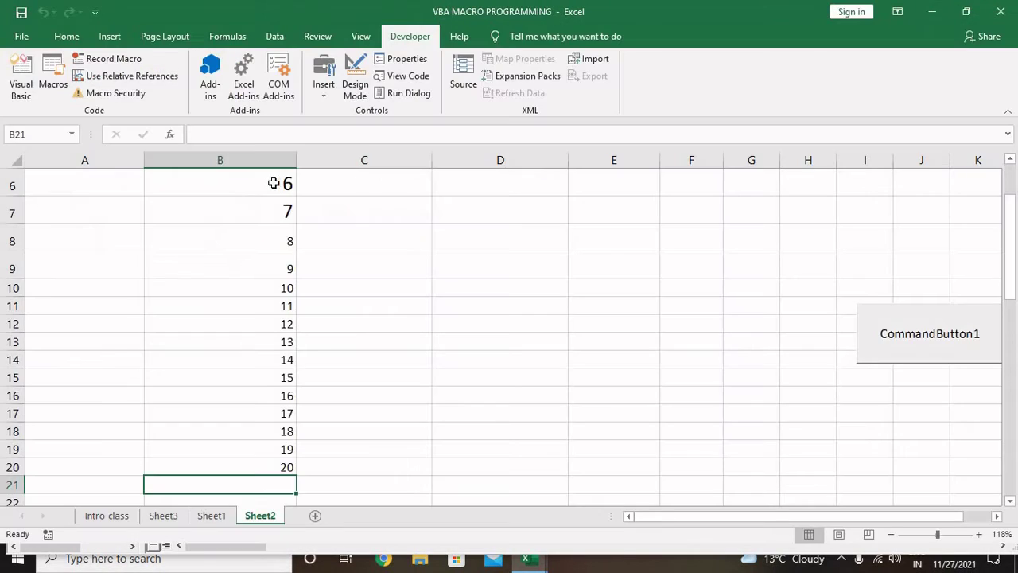
scroll(279, 199, "up", 2)
left_click_drag(288, 208, 287, 497)
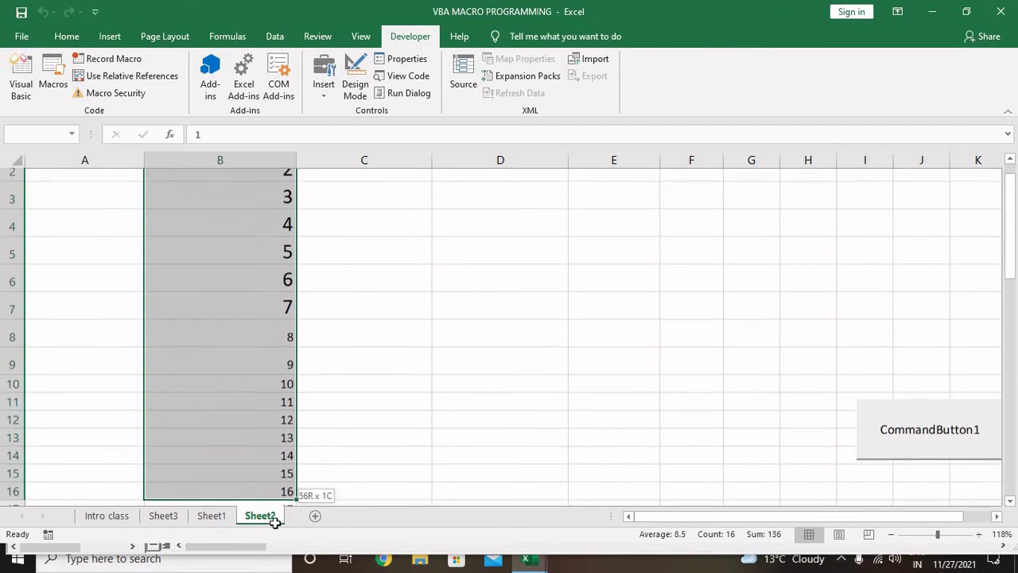
scroll(284, 488, "up", 2)
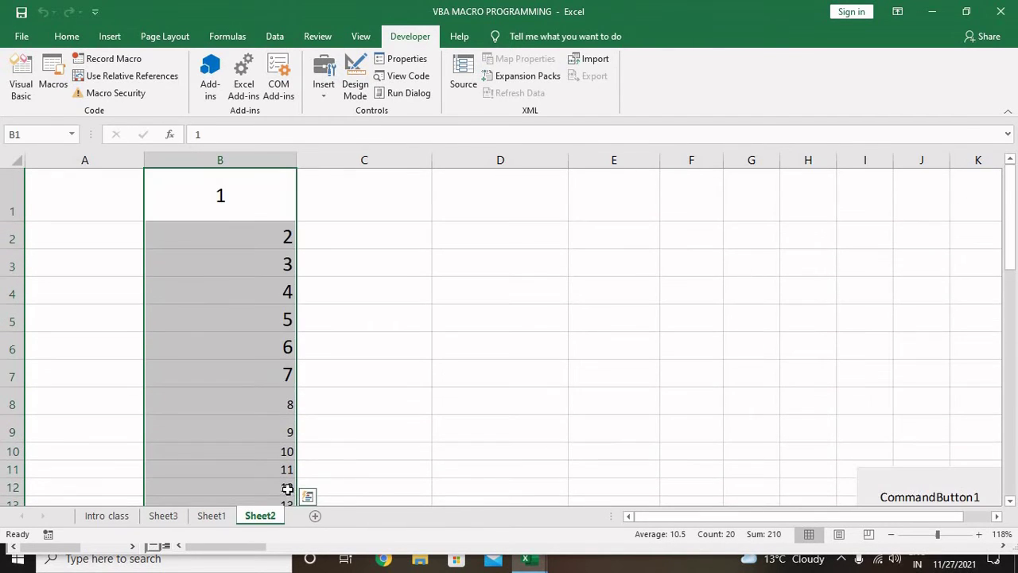
key("Delete")
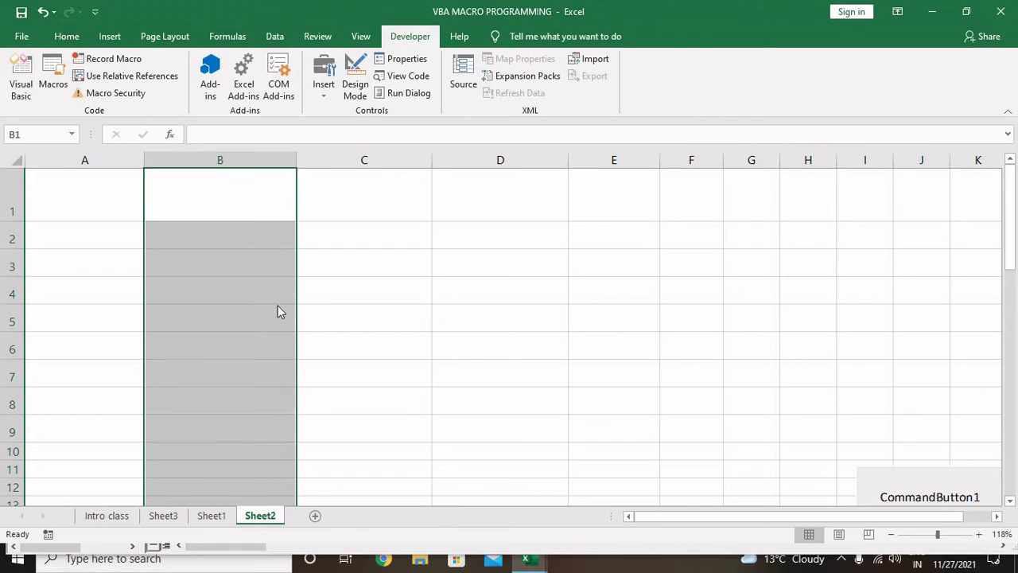
- Add a new Sheet4 and pick a starting cell in column C
key("alt+F11")
key("alt+F11")
left_click(316, 518)
left_click(152, 220)
key("alt+F11")
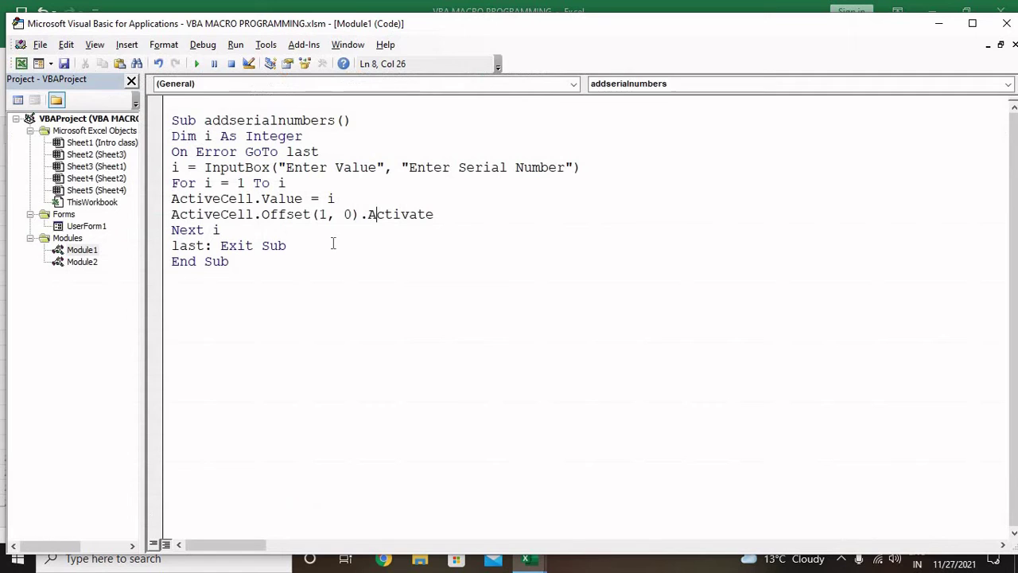
- Run the macro with 10 on Sheet4, then clear C4:C13 and return to the code
left_click(343, 214)
key("F5")
type("10")
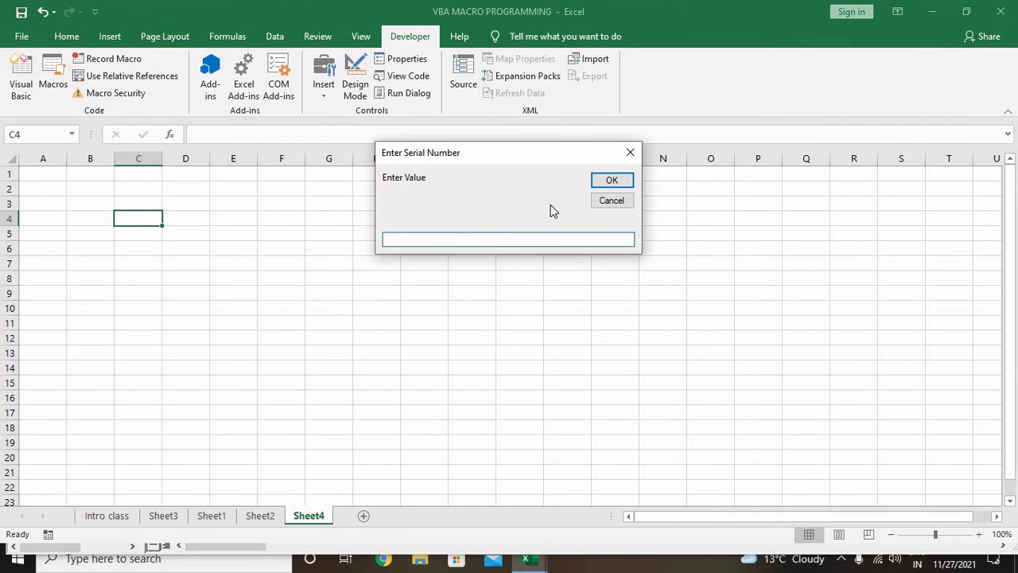
left_click(612, 185)
key("alt+F11")
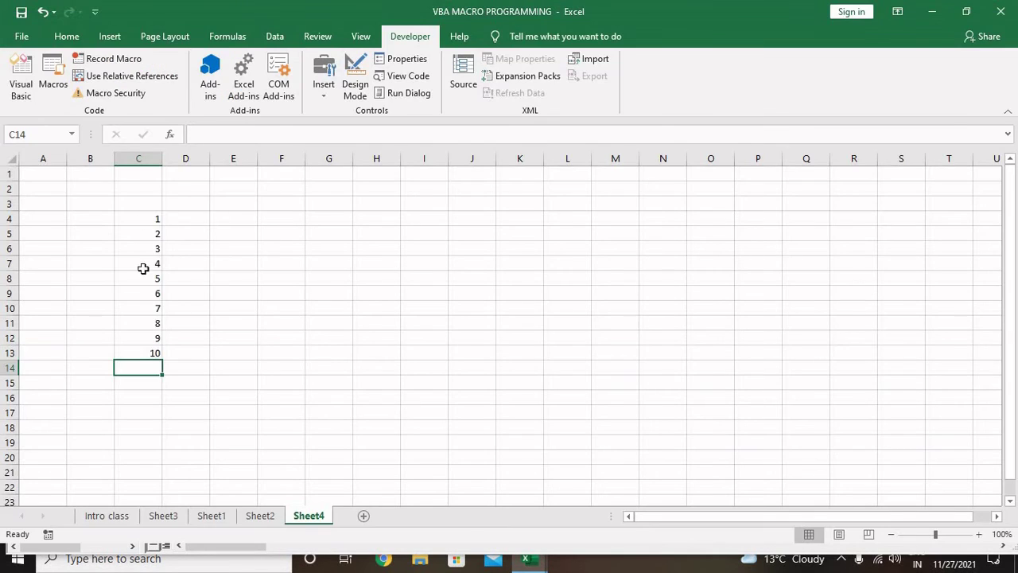
left_click_drag(141, 219, 139, 415)
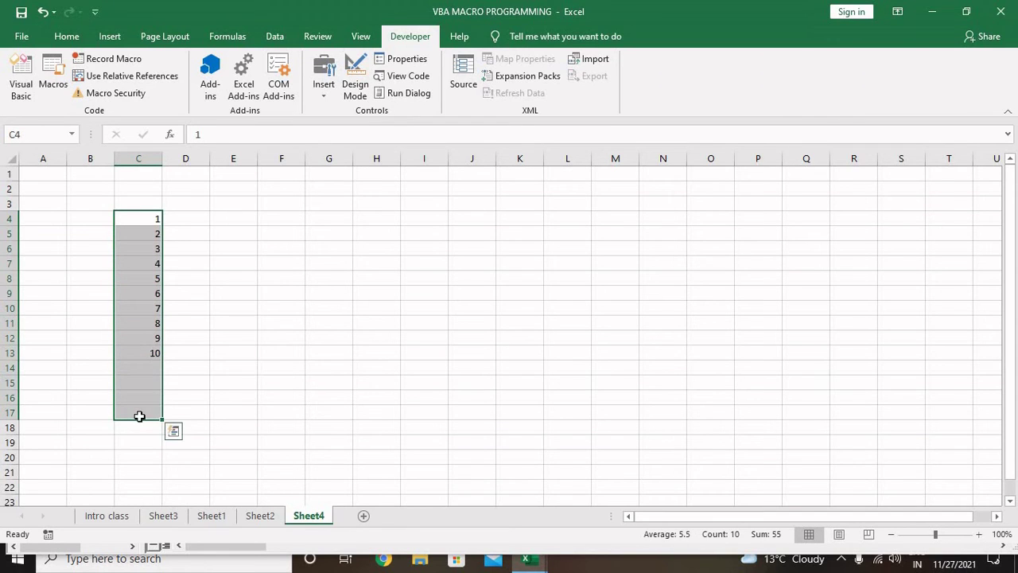
key("Delete")
key("alt+F11")
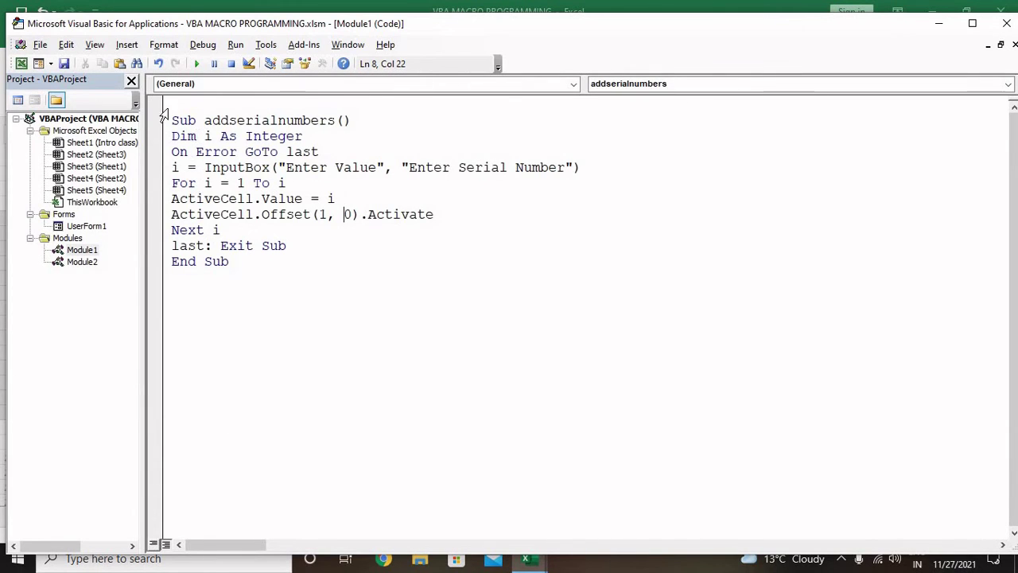
- Highlight the macro name, On Error GoTo and InputBox lines, then run the macro again
left_click_drag(210, 120, 357, 117)
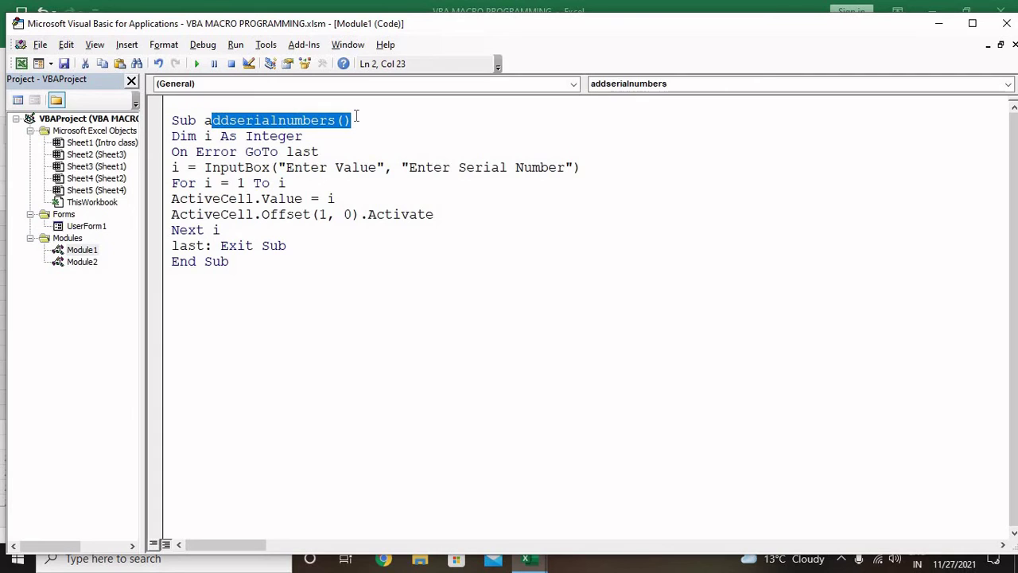
left_click(197, 137)
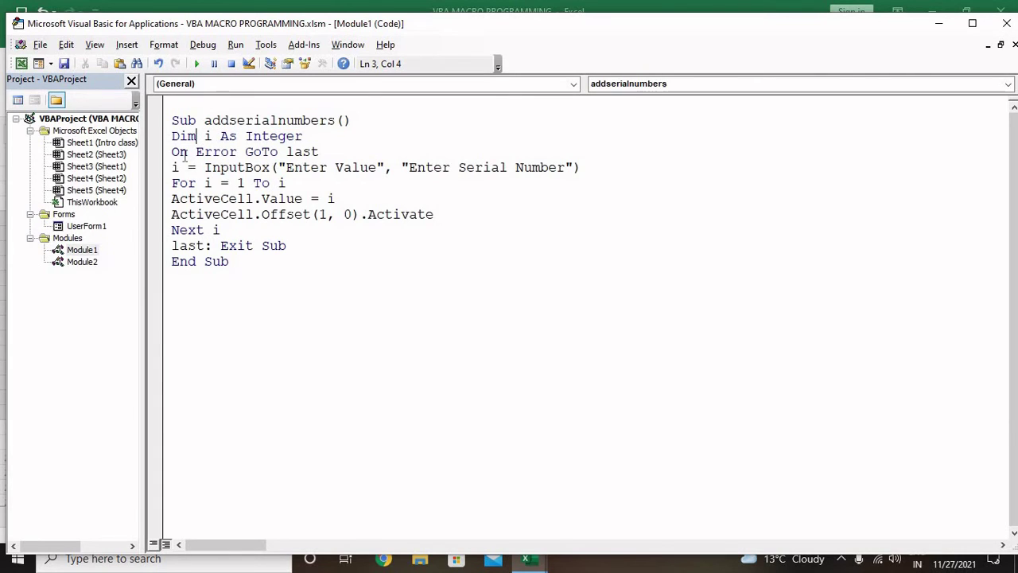
left_click_drag(187, 151, 310, 151)
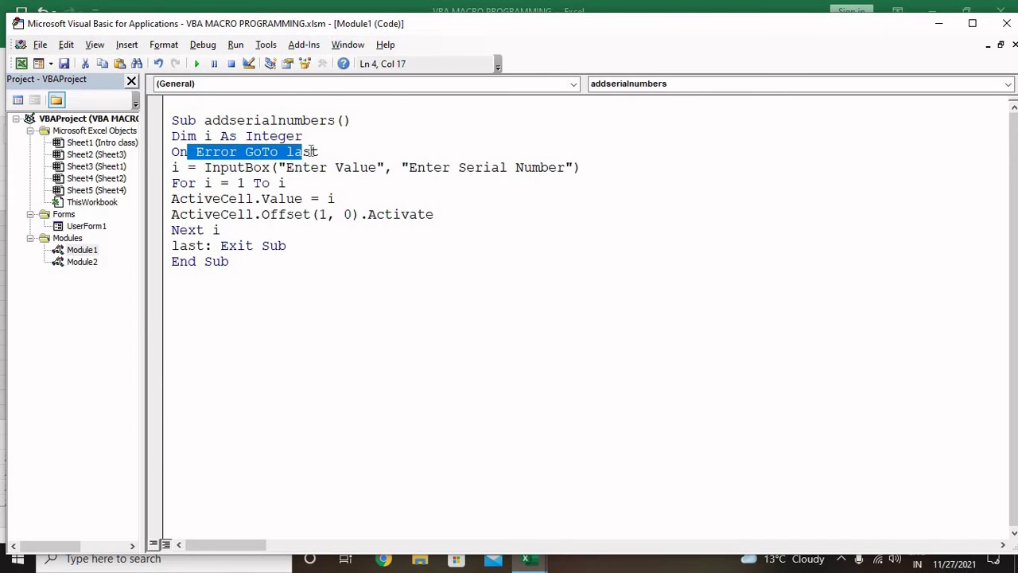
left_click(173, 168)
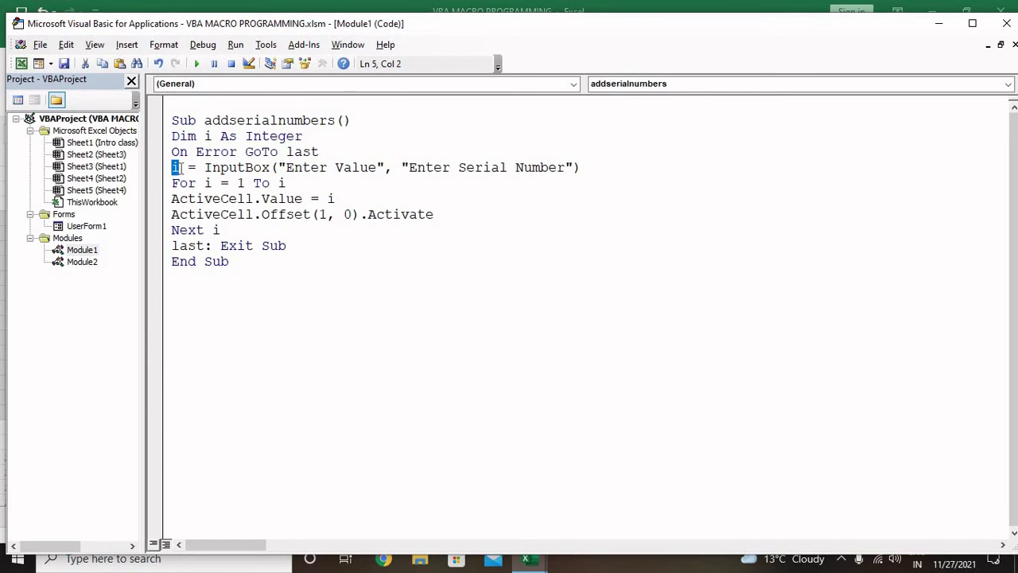
left_click_drag(195, 167, 280, 168)
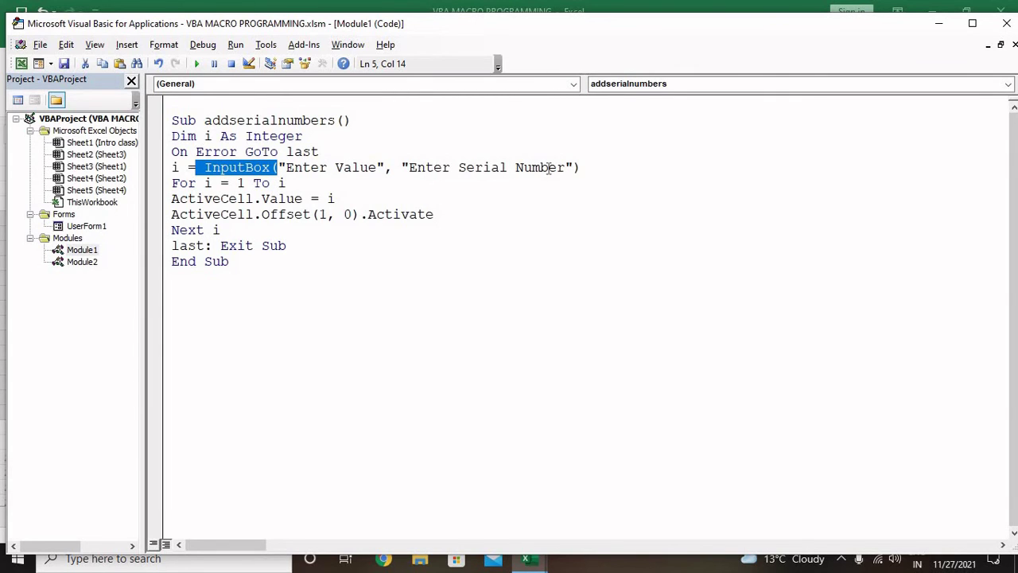
key("F5")
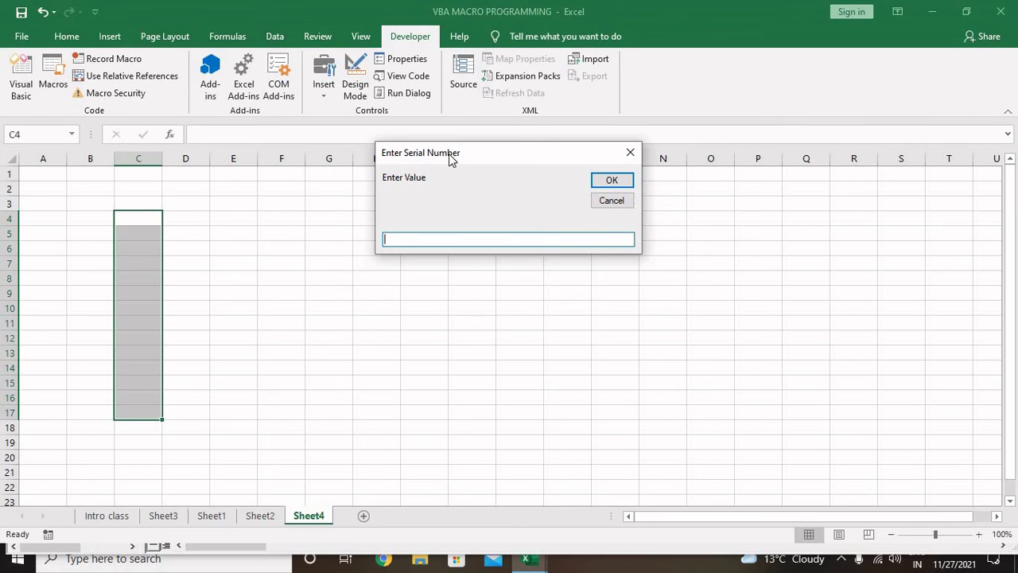
- Dismiss the prompt and highlight the For loop, Next i, last: Exit Sub and InputBox arguments
left_click(630, 152)
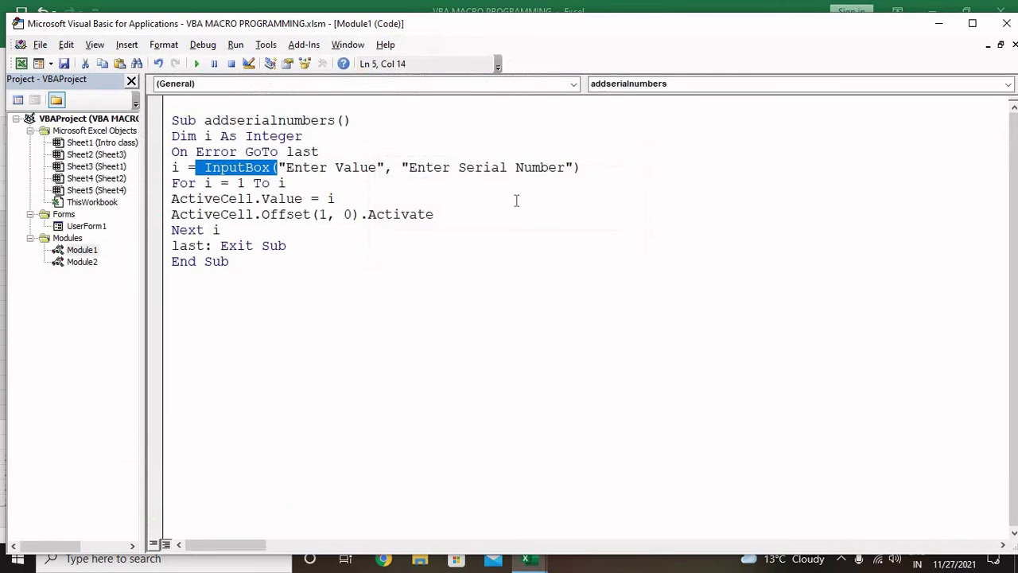
left_click(200, 184)
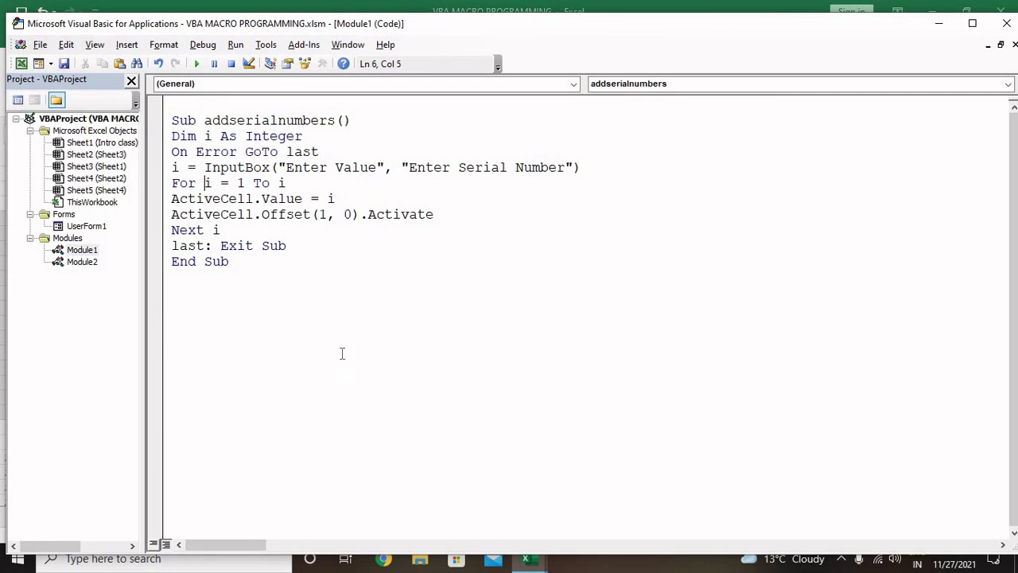
left_click_drag(188, 229, 220, 230)
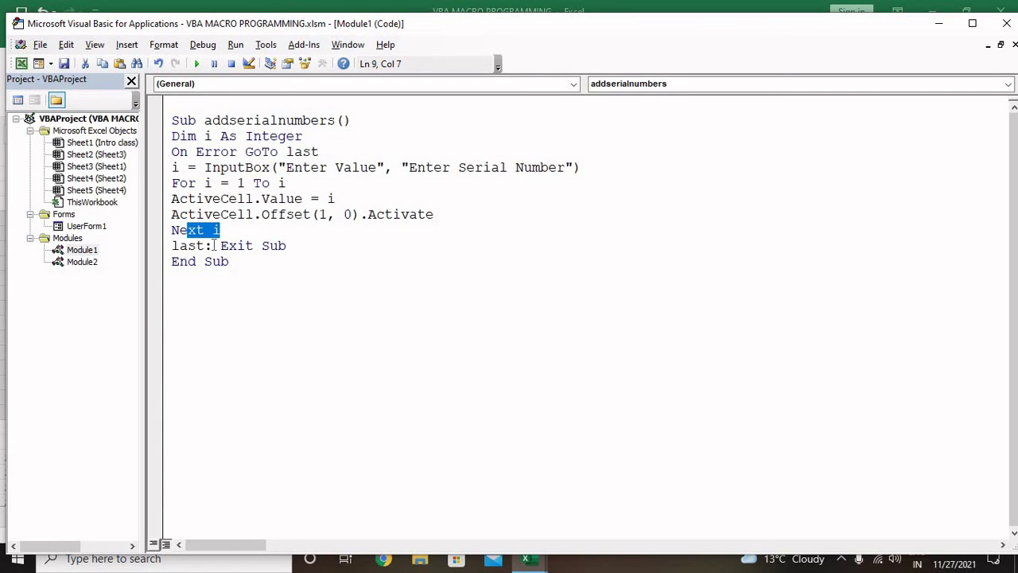
left_click_drag(179, 246, 398, 246)
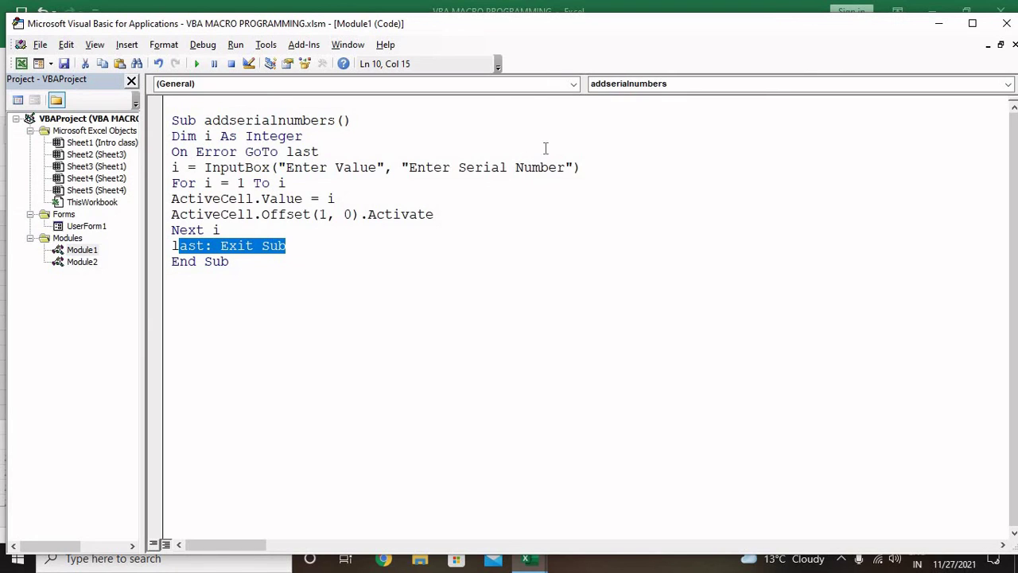
left_click_drag(581, 167, 278, 169)
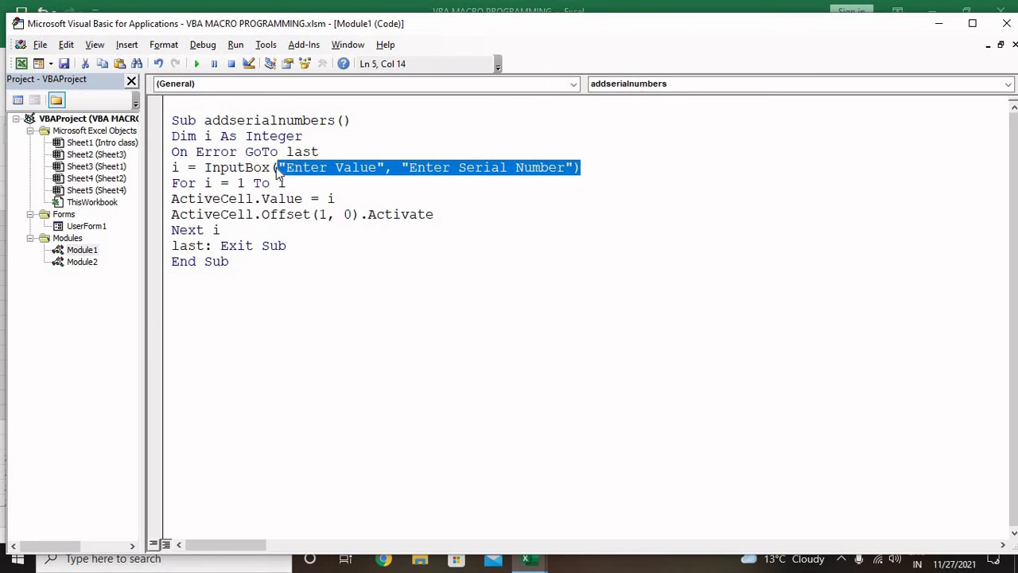